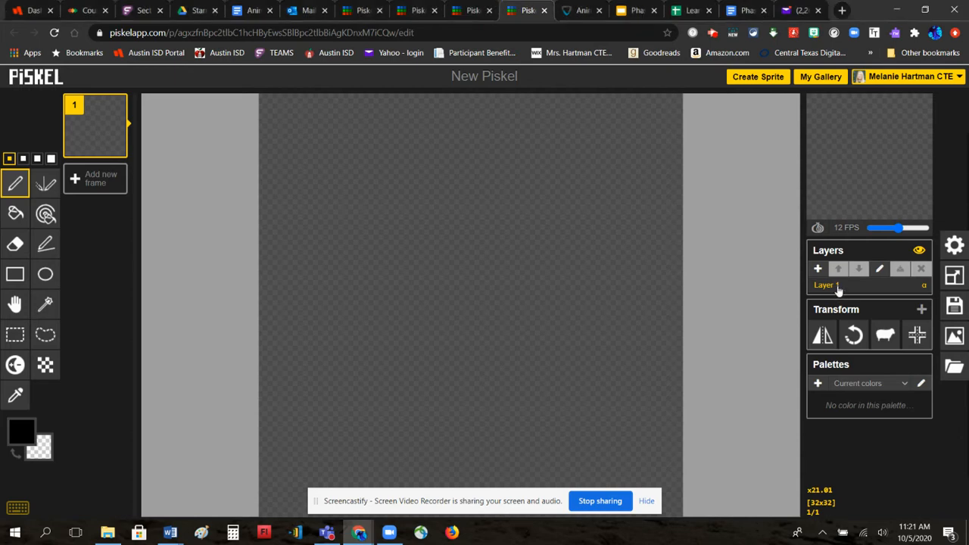
- Rename the first layer to 'background'
double_click(838, 286)
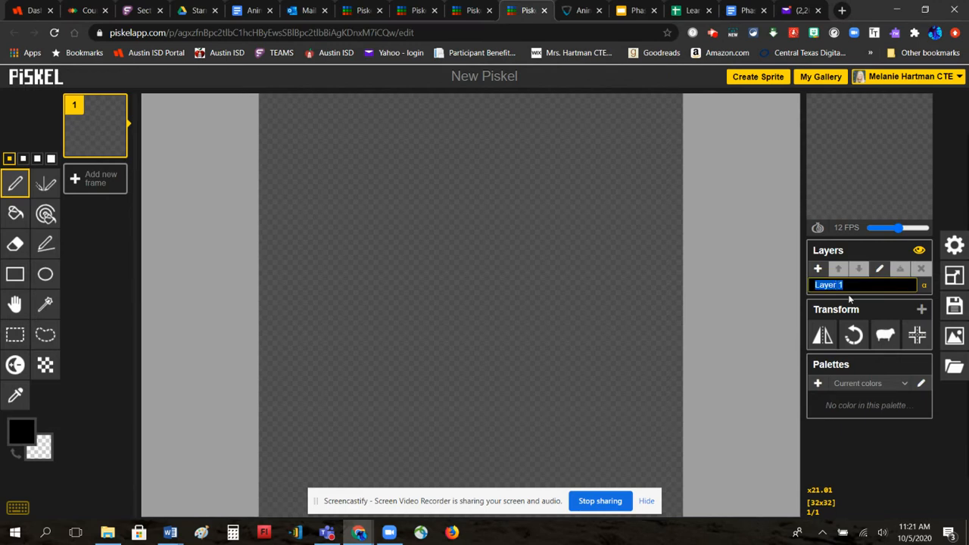
text(background)
key(Return)
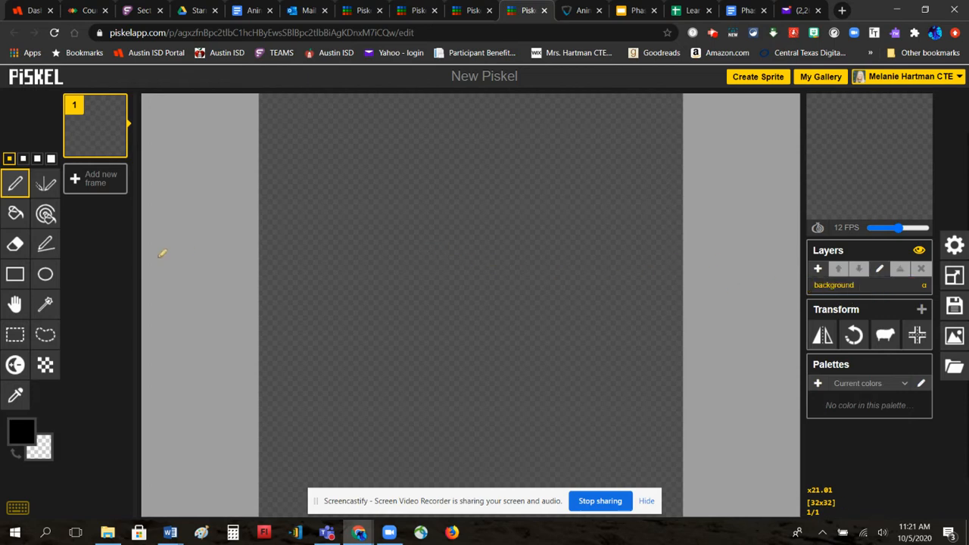
- Fill the background layer solid grey #726e6e and add a new layer above it
click(29, 430)
click(46, 352)
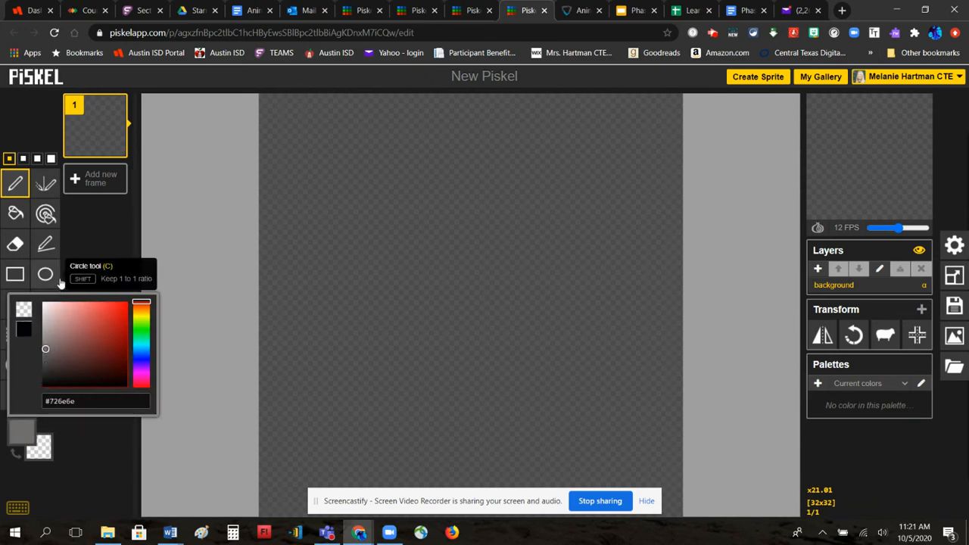
click(15, 212)
click(452, 205)
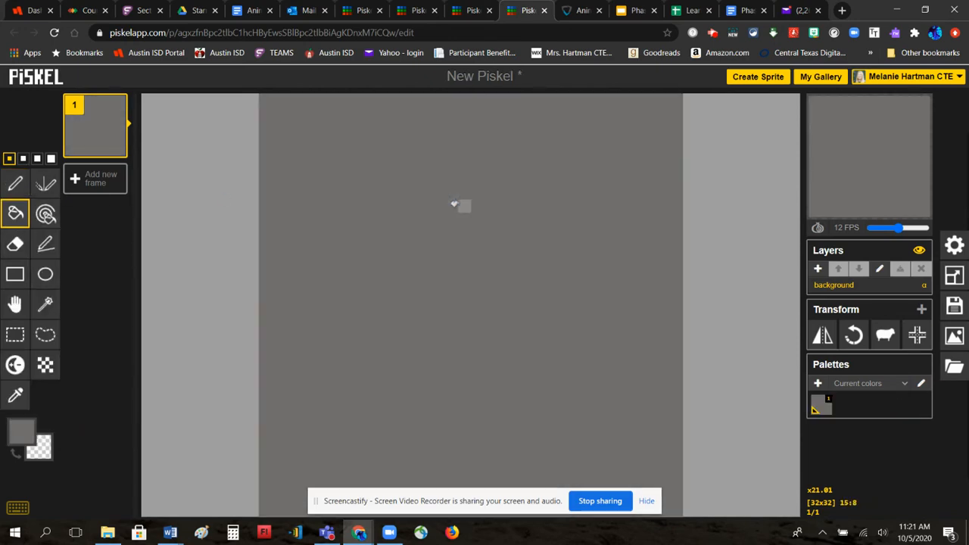
click(818, 270)
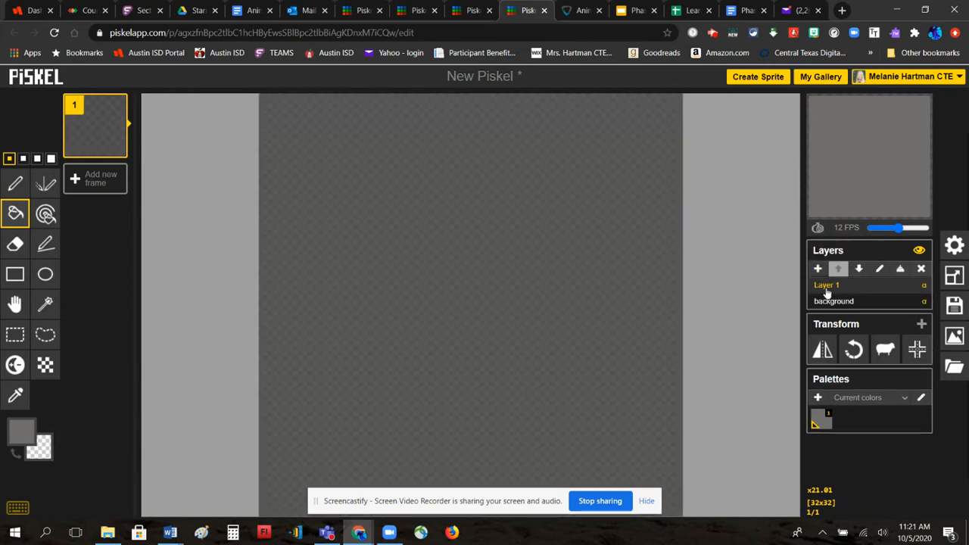
- Rename the new layer to 'Moon'
double_click(827, 288)
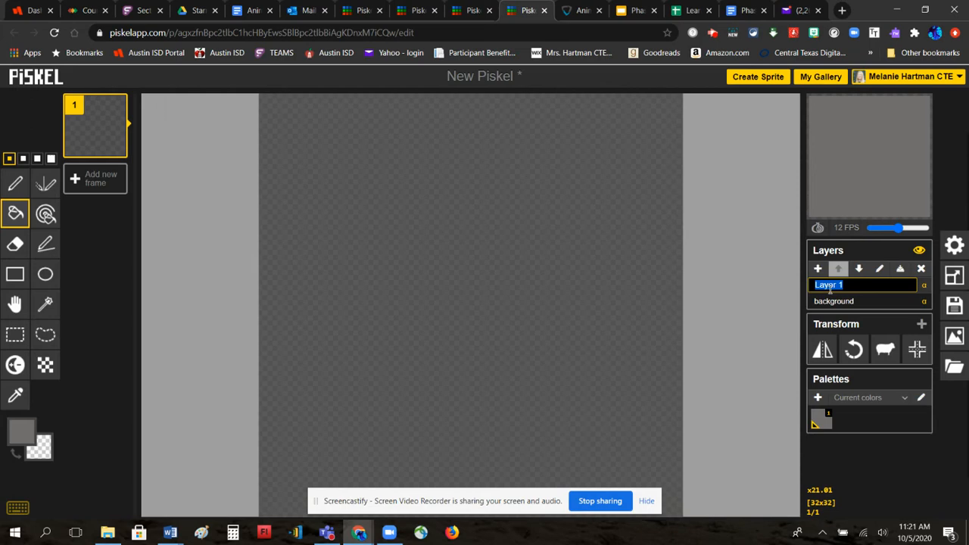
text(Moon)
key(Return)
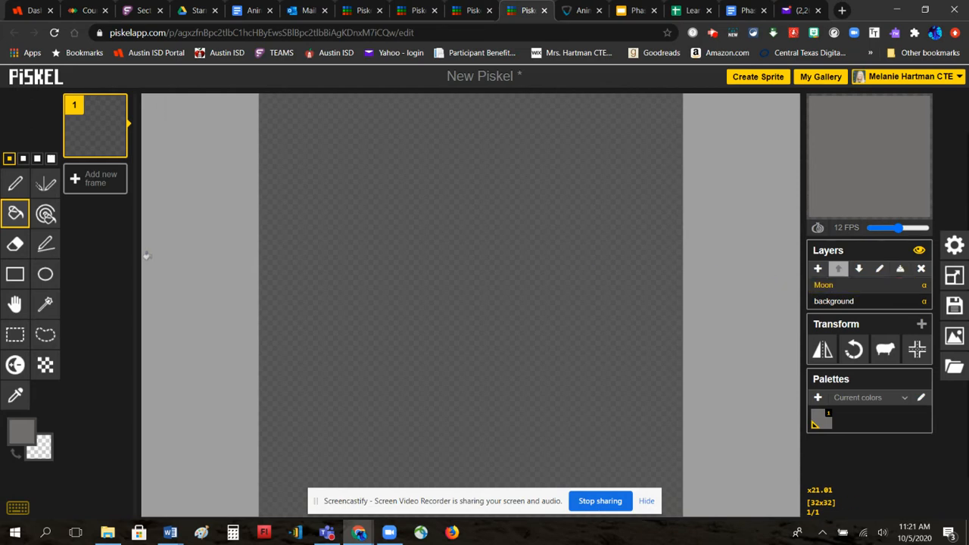
- Draw a filled pale #e5dbdb circle in the canvas's upper right as the moon
click(21, 431)
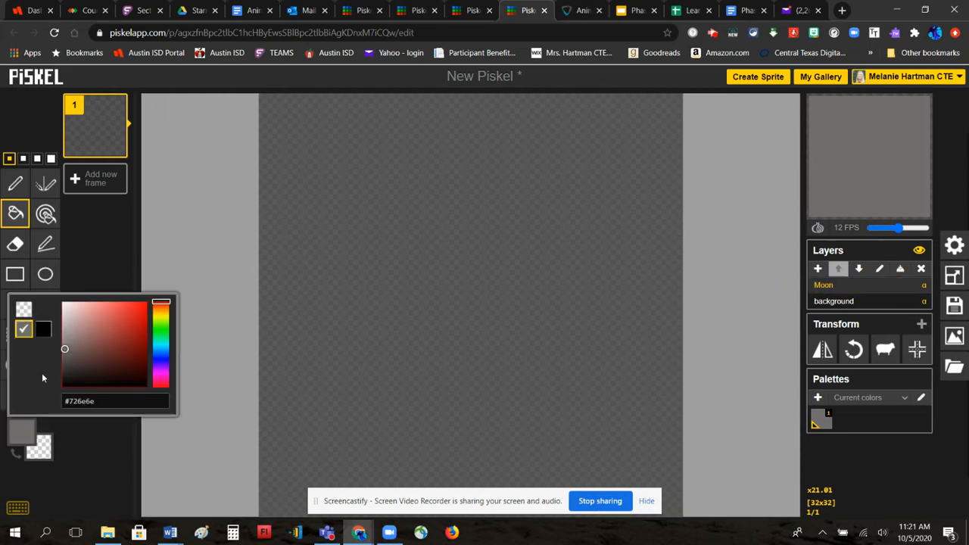
click(66, 313)
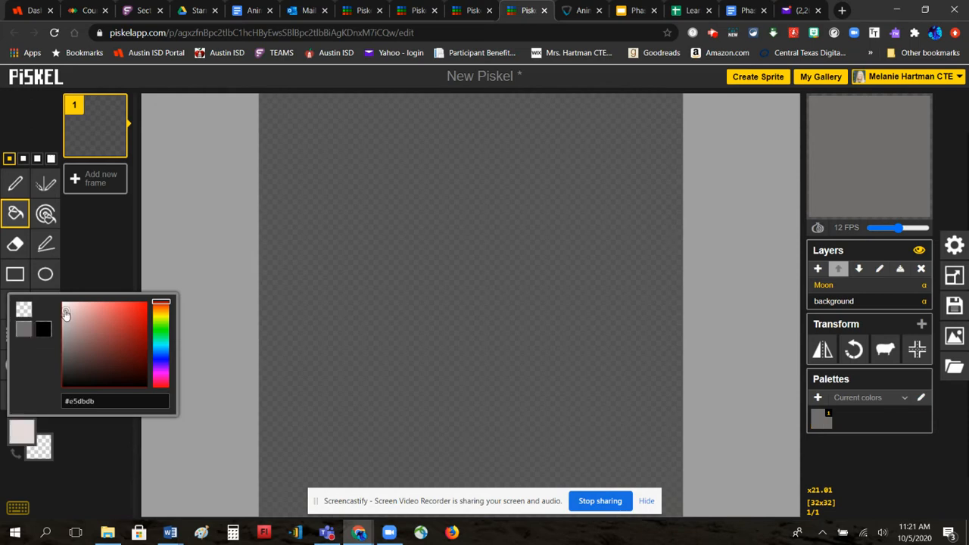
click(45, 274)
mouse_move(515, 124)
mouse_down()
mouse_move(543, 229)
mouse_move(645, 236)
mouse_up()
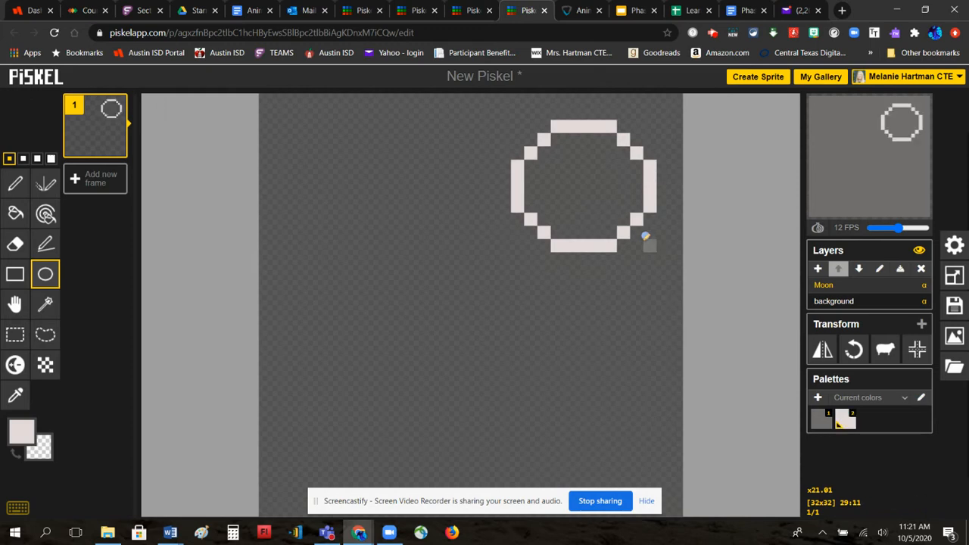
click(15, 214)
click(567, 195)
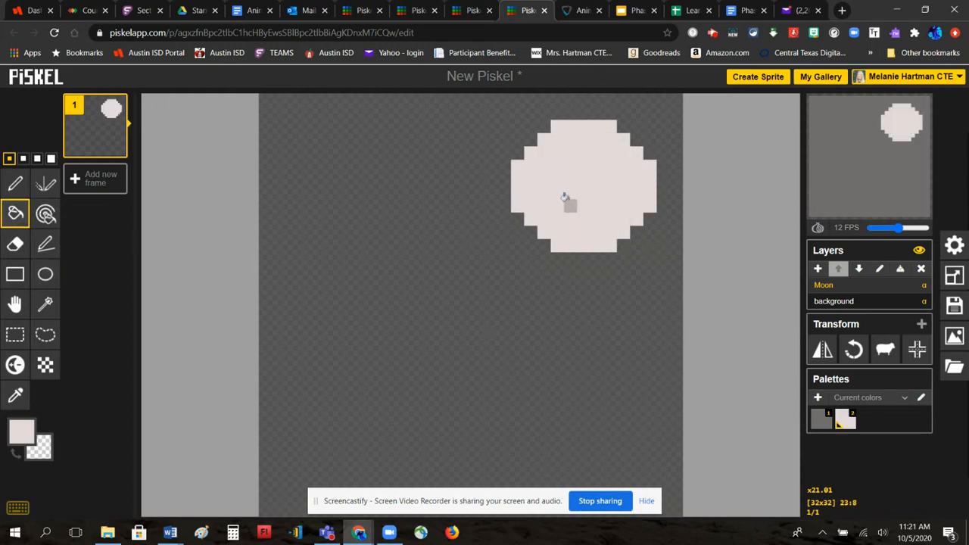
- Refill the background layer with dark grey #4b4949
click(825, 302)
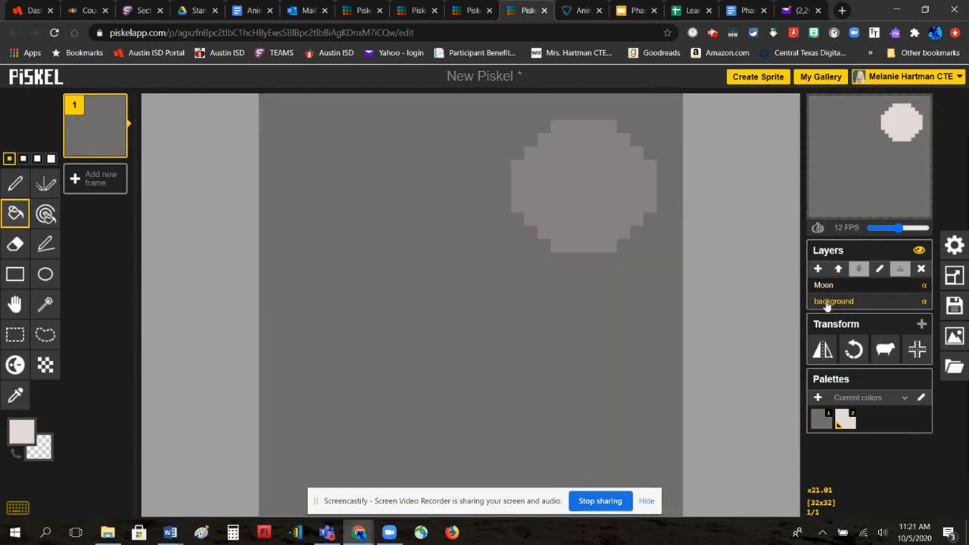
click(22, 431)
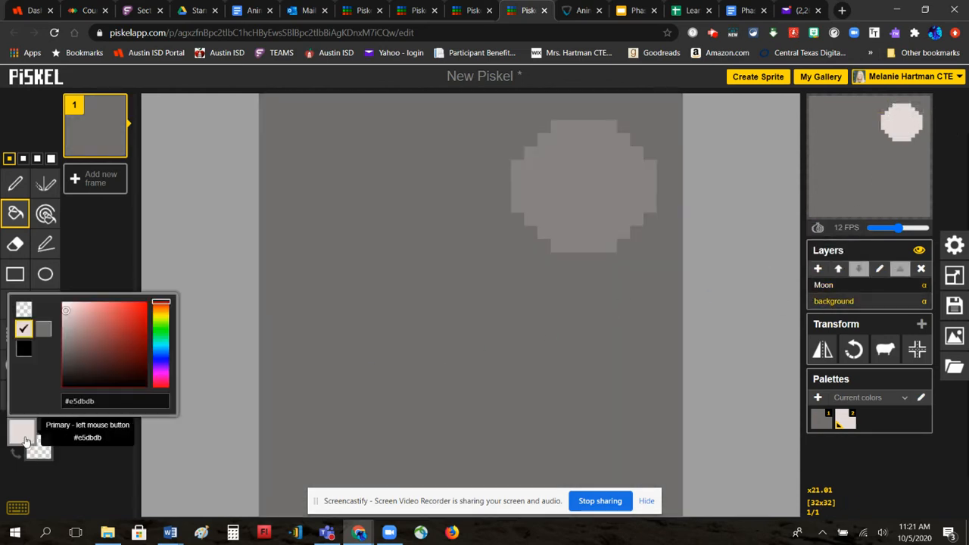
click(65, 365)
click(15, 214)
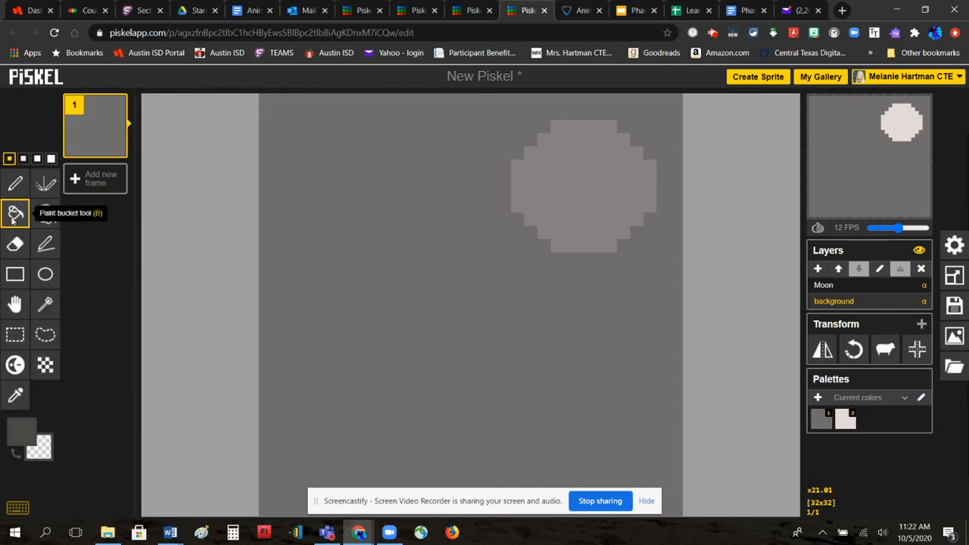
click(368, 231)
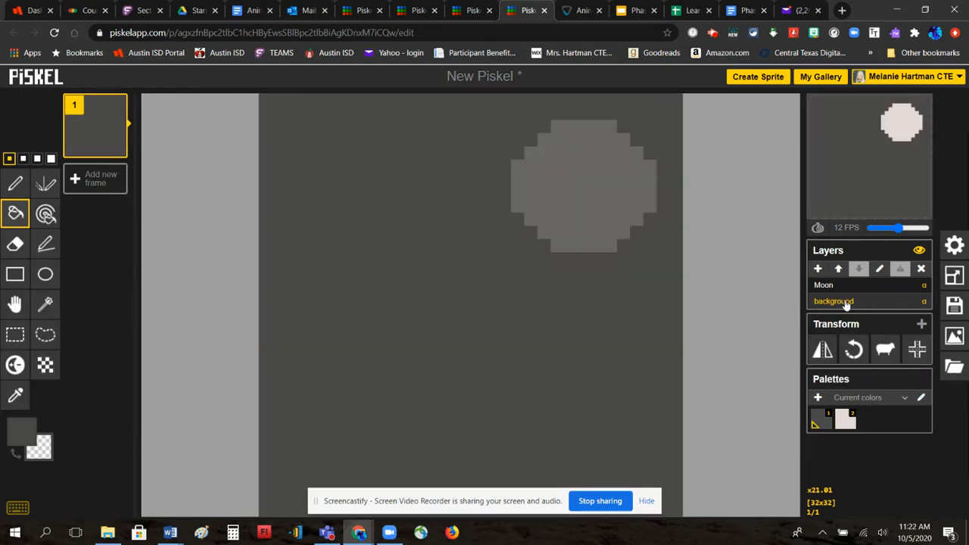
- Add a new layer named 'tree' and set black as the drawing colour
click(818, 269)
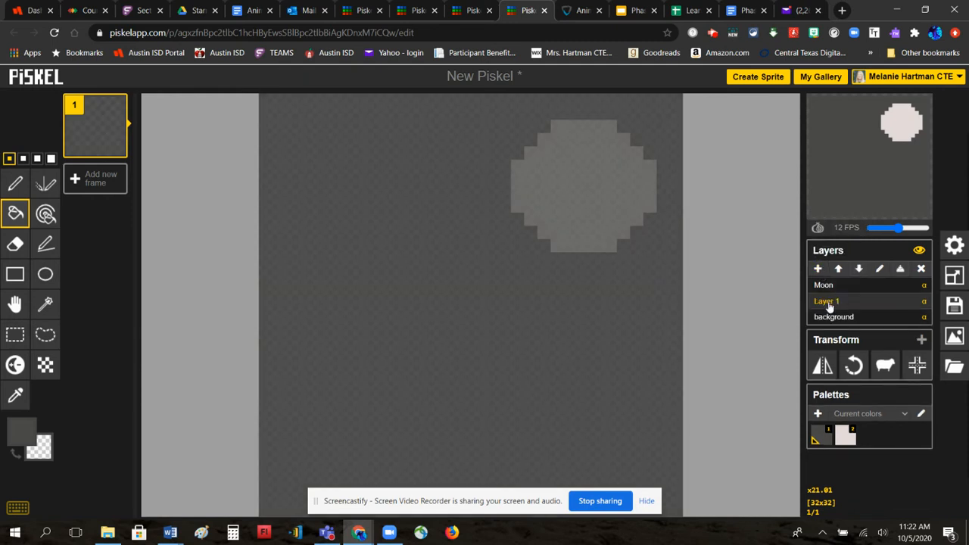
double_click(829, 302)
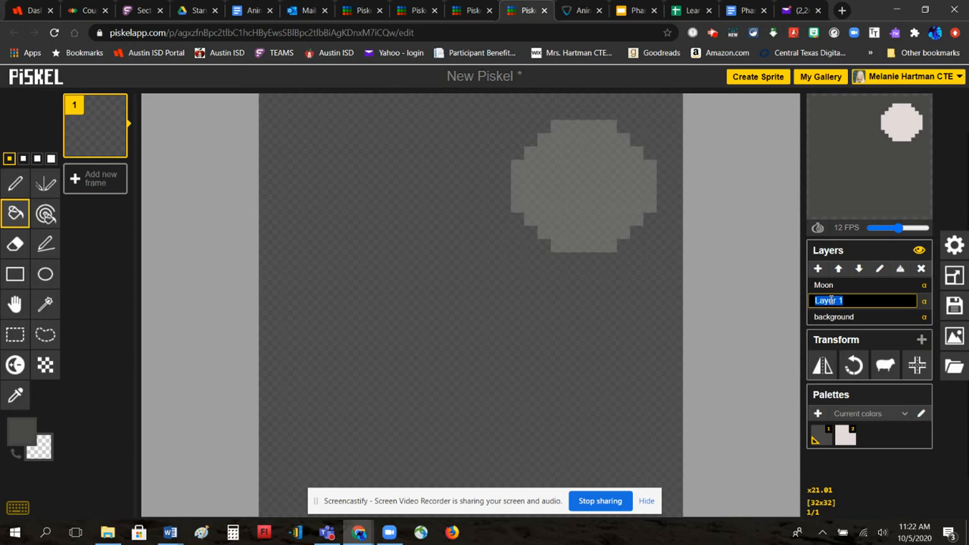
text(tree)
key(Return)
click(21, 432)
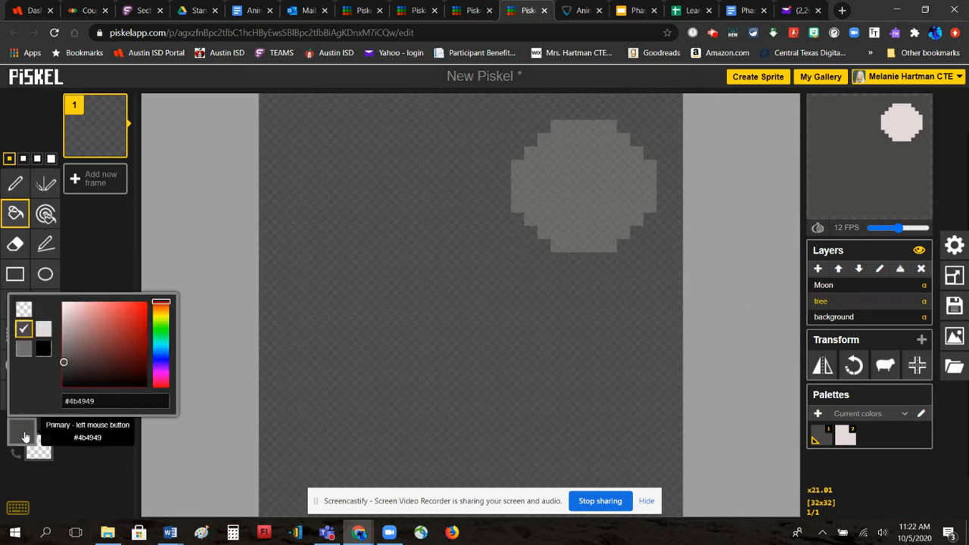
click(43, 342)
click(16, 184)
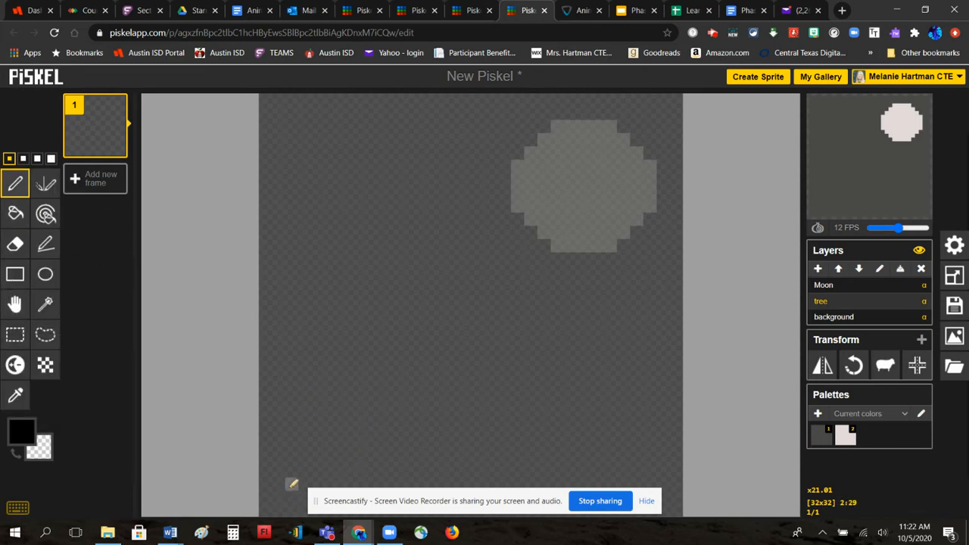
- Draw a black pixel tree with a thick trunk and spreading branches on the left side
mouse_move(293, 489)
mouse_down()
mouse_move(300, 356)
mouse_move(275, 211)
mouse_move(260, 202)
mouse_move(338, 220)
mouse_move(330, 482)
mouse_move(307, 479)
mouse_move(307, 368)
mouse_move(295, 395)
mouse_move(307, 447)
mouse_move(326, 392)
mouse_move(320, 470)
mouse_move(331, 410)
mouse_move(322, 274)
mouse_move(315, 346)
mouse_move(312, 291)
mouse_move(306, 319)
mouse_move(299, 245)
mouse_move(291, 279)
mouse_move(283, 218)
mouse_move(312, 243)
mouse_move(309, 217)
mouse_move(326, 244)
mouse_move(363, 203)
mouse_move(461, 152)
mouse_move(528, 160)
mouse_up()
mouse_move(340, 237)
mouse_down()
mouse_move(374, 263)
mouse_move(425, 228)
mouse_move(472, 241)
mouse_move(505, 270)
mouse_up()
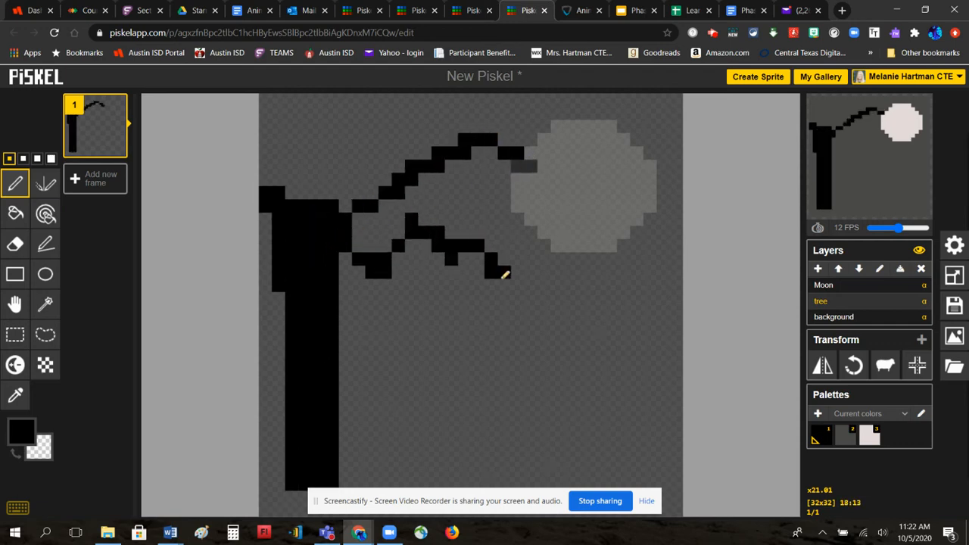
mouse_move(351, 214)
mouse_down()
mouse_move(375, 164)
mouse_move(383, 112)
mouse_up()
drag(299, 190, 319, 83)
mouse_move(306, 178)
mouse_down()
mouse_move(289, 135)
mouse_move(263, 103)
mouse_move(286, 284)
mouse_move(259, 308)
mouse_move(252, 348)
mouse_move(229, 365)
mouse_up()
drag(343, 311, 426, 335)
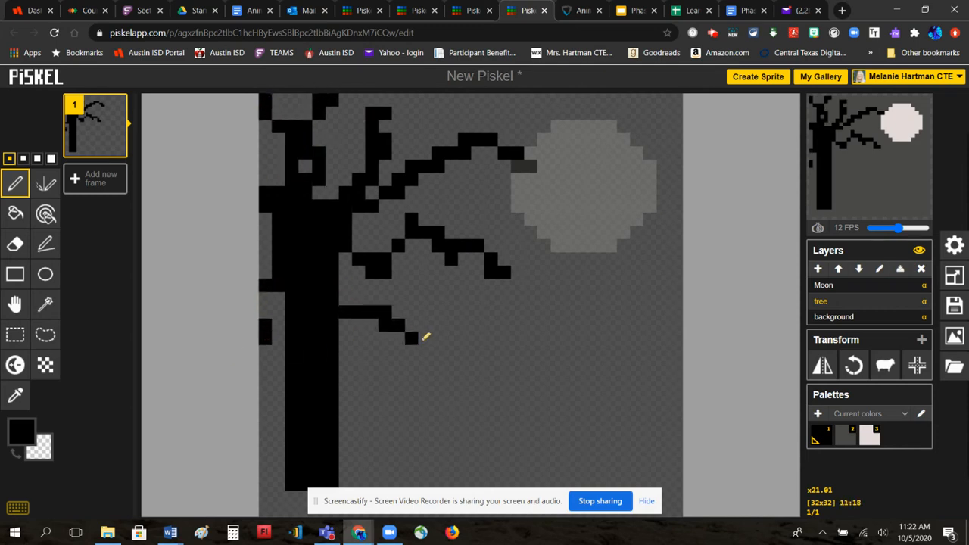
mouse_move(342, 245)
mouse_down()
mouse_move(385, 158)
mouse_move(349, 125)
mouse_move(353, 97)
mouse_move(313, 156)
mouse_move(266, 136)
mouse_up()
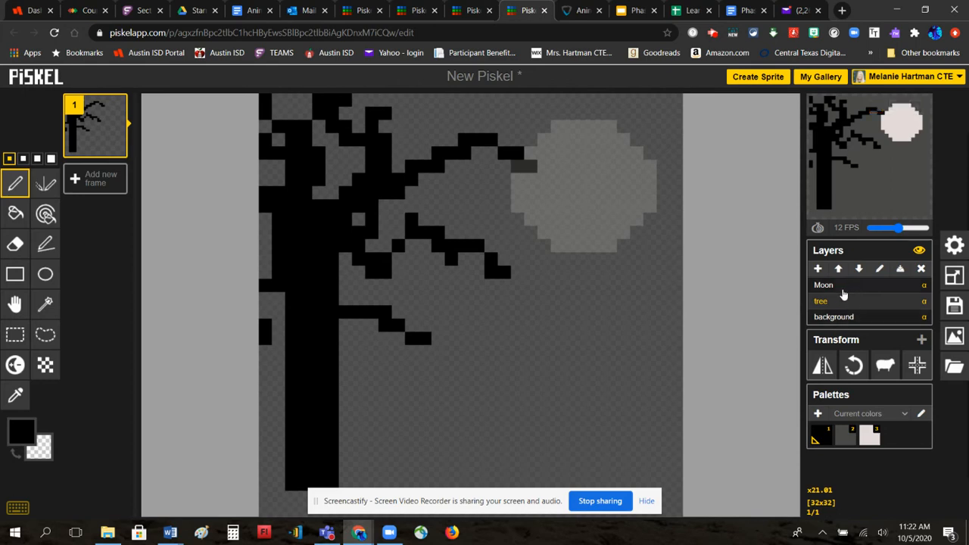
- Add a new layer named 'ground'
click(818, 269)
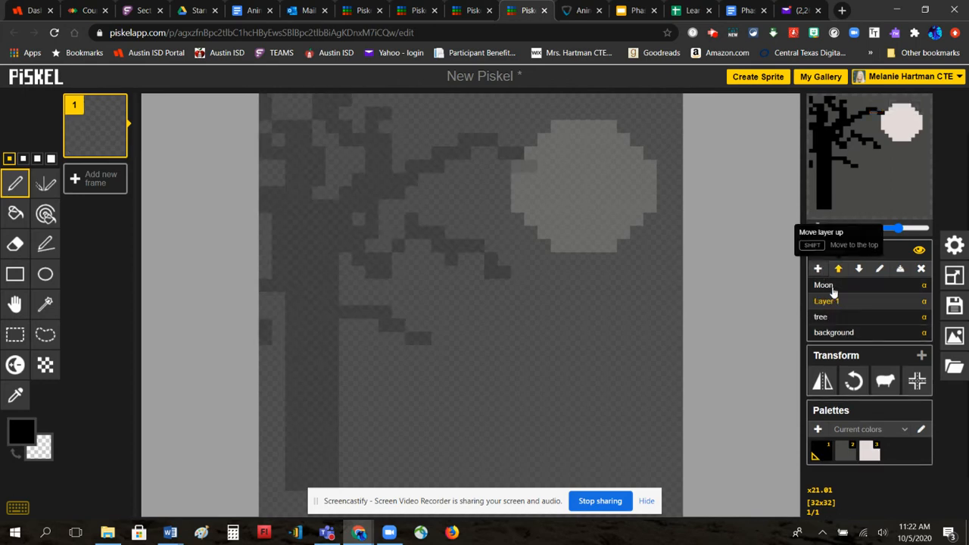
double_click(839, 302)
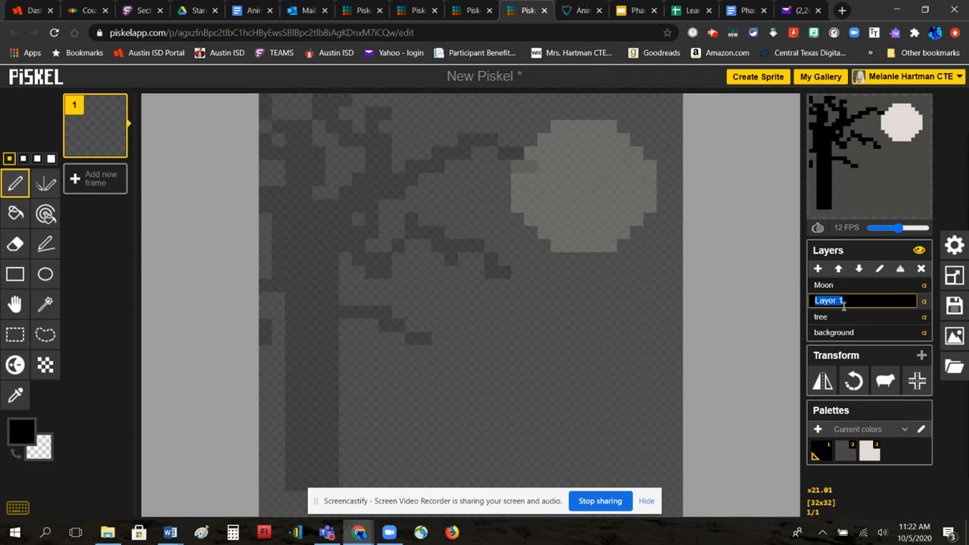
text(ground)
key(Return)
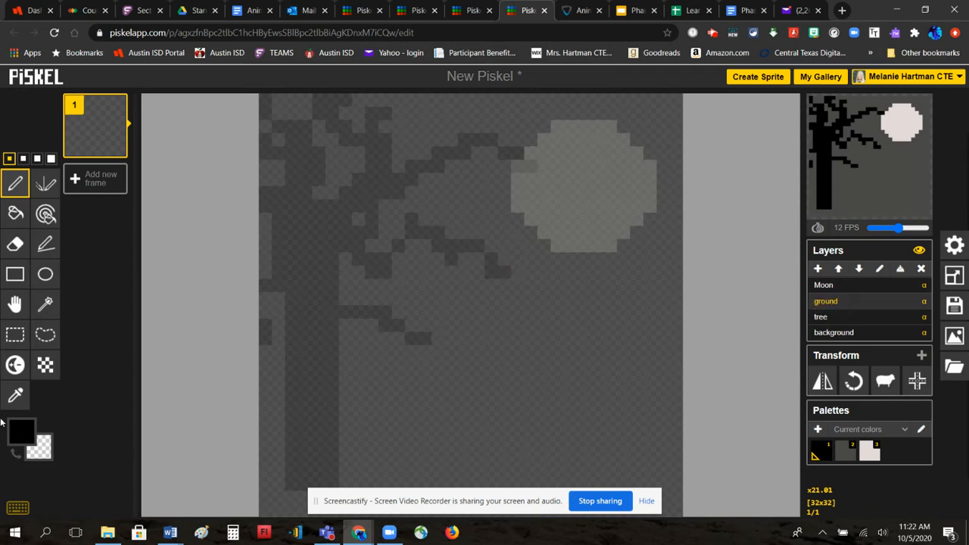
- Draw a filled dark grey #2f2d2d rectangle strip along the canvas bottom
click(29, 431)
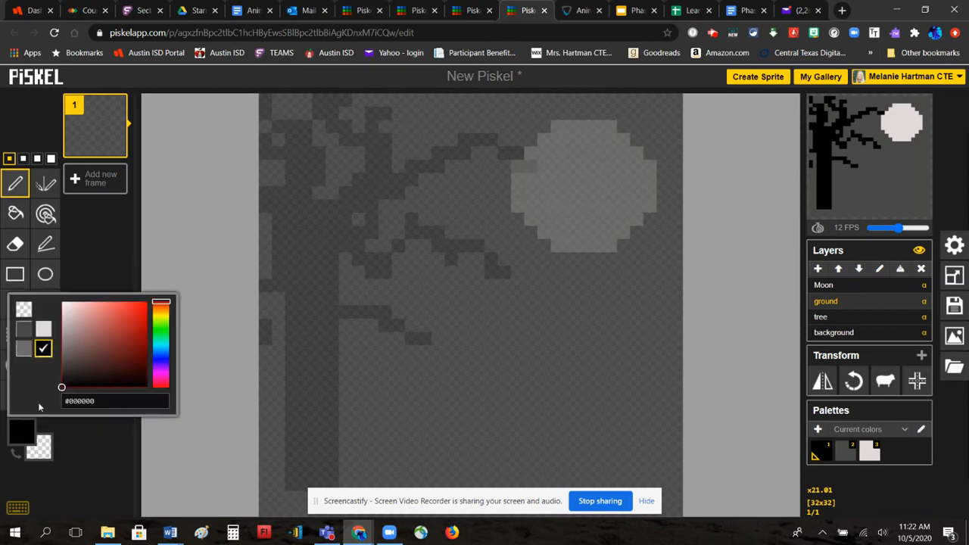
click(65, 375)
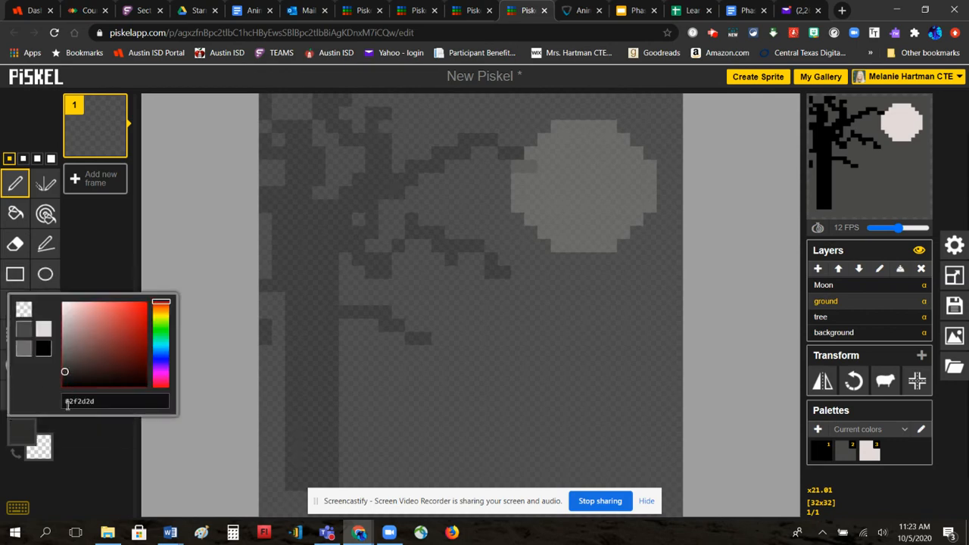
click(12, 278)
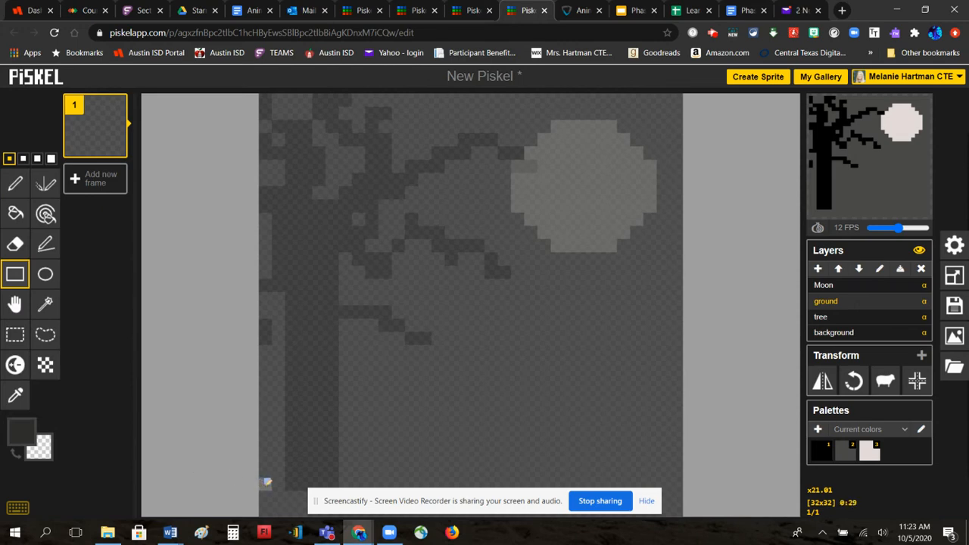
drag(267, 482, 676, 504)
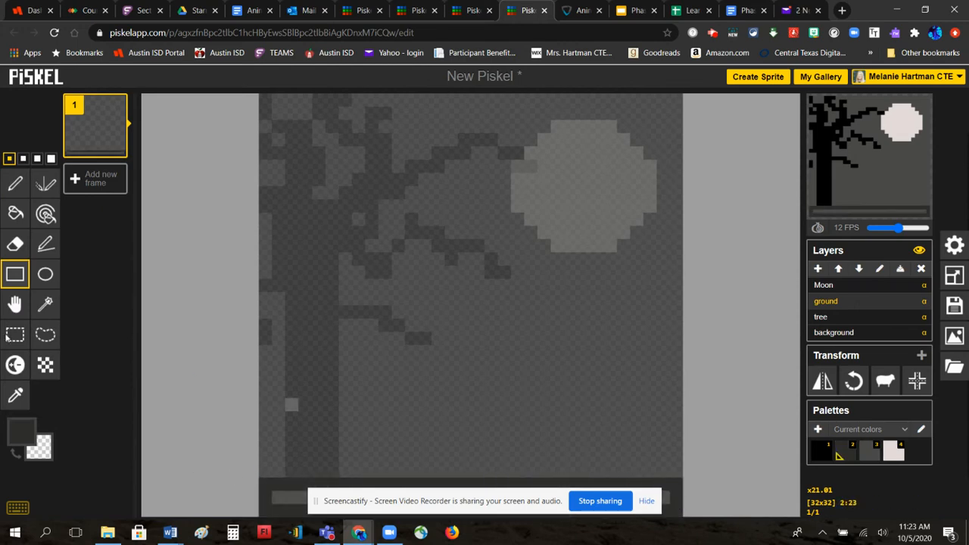
click(15, 215)
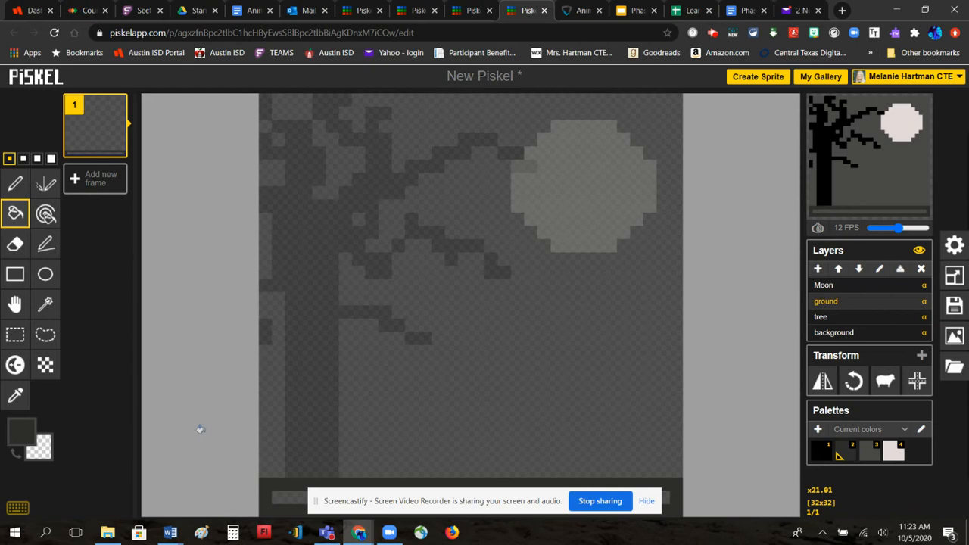
click(288, 488)
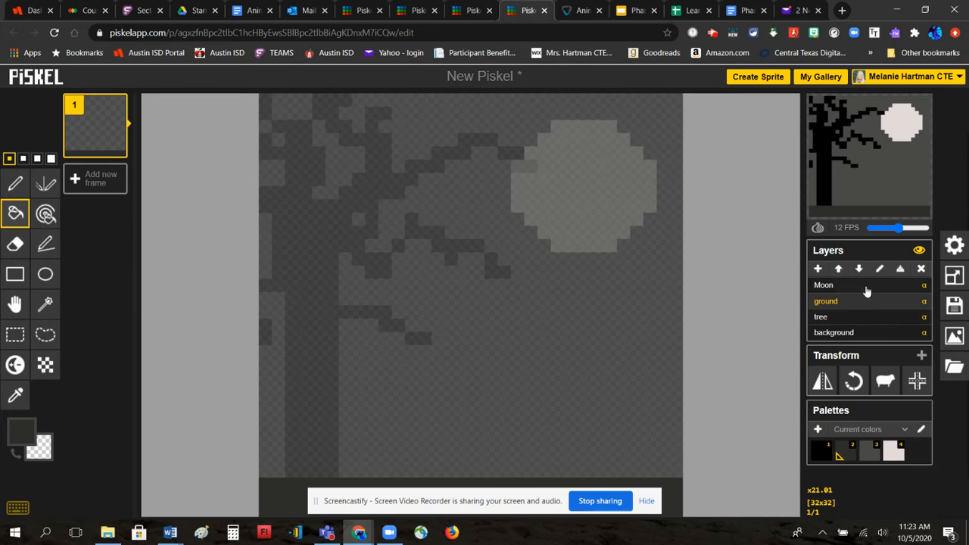
- Add a layer, move it above Moon, and name it 'pumpkin'
click(818, 269)
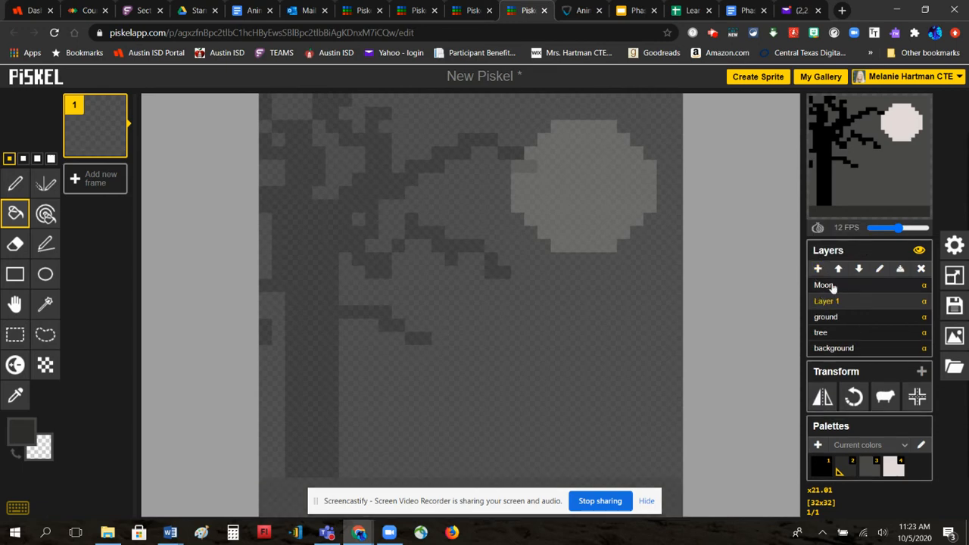
click(839, 269)
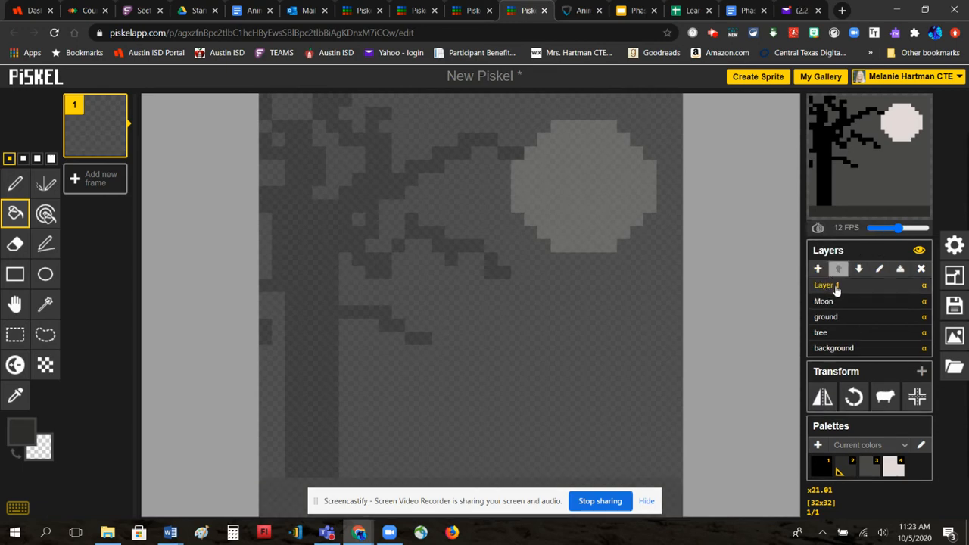
double_click(840, 285)
text(pumpkin)
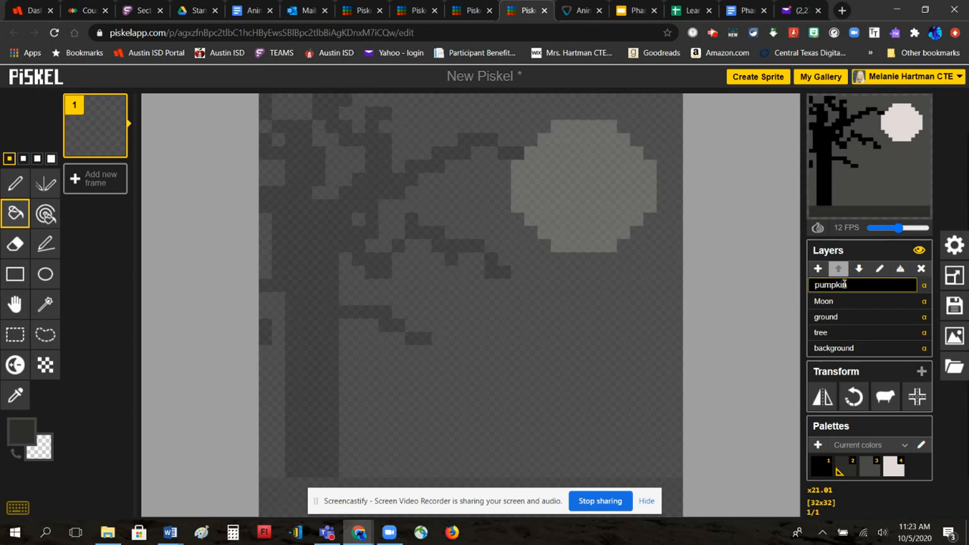
key(Return)
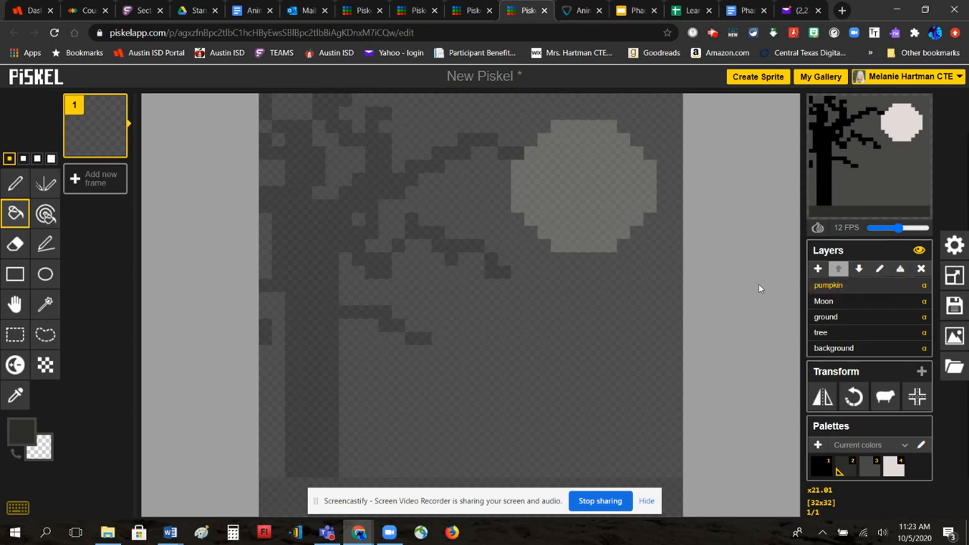
- Draw a filled orange #ce630e ellipse in the lower right as the pumpkin
click(22, 432)
click(162, 308)
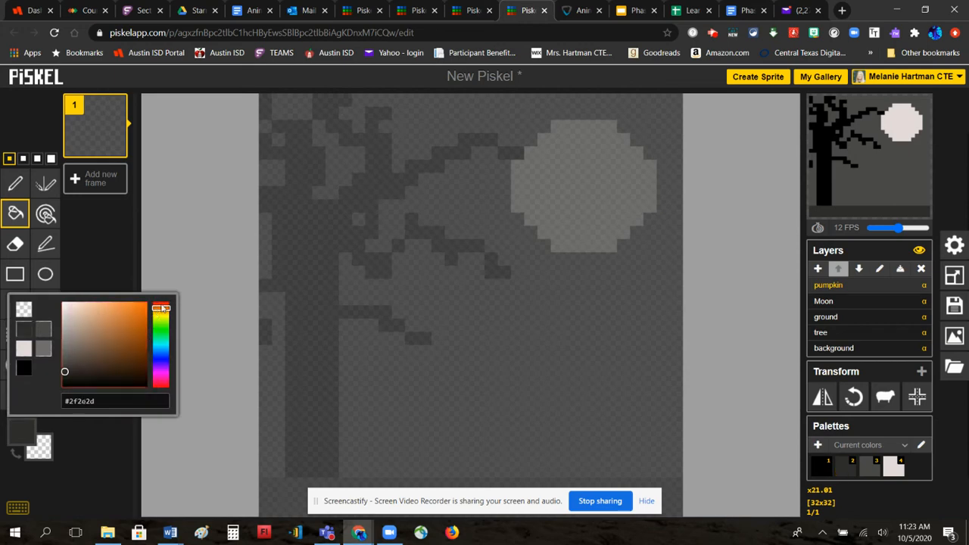
drag(138, 321, 141, 321)
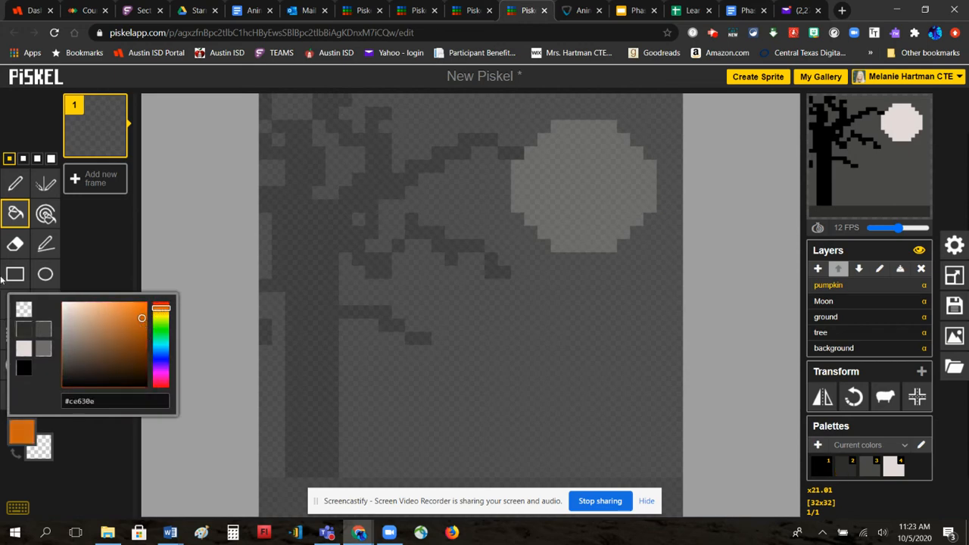
click(45, 274)
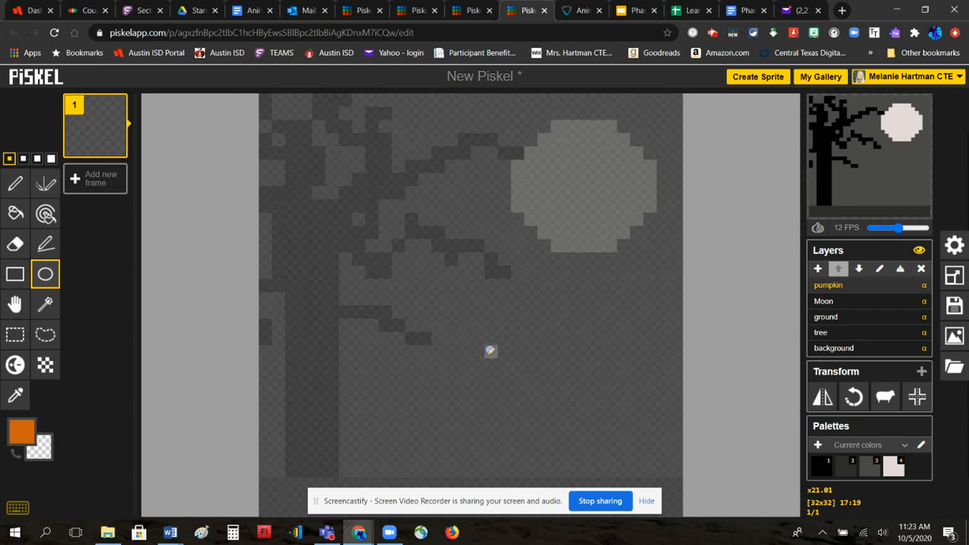
mouse_move(491, 351)
mouse_down()
mouse_move(464, 368)
mouse_move(545, 456)
mouse_move(649, 469)
mouse_up()
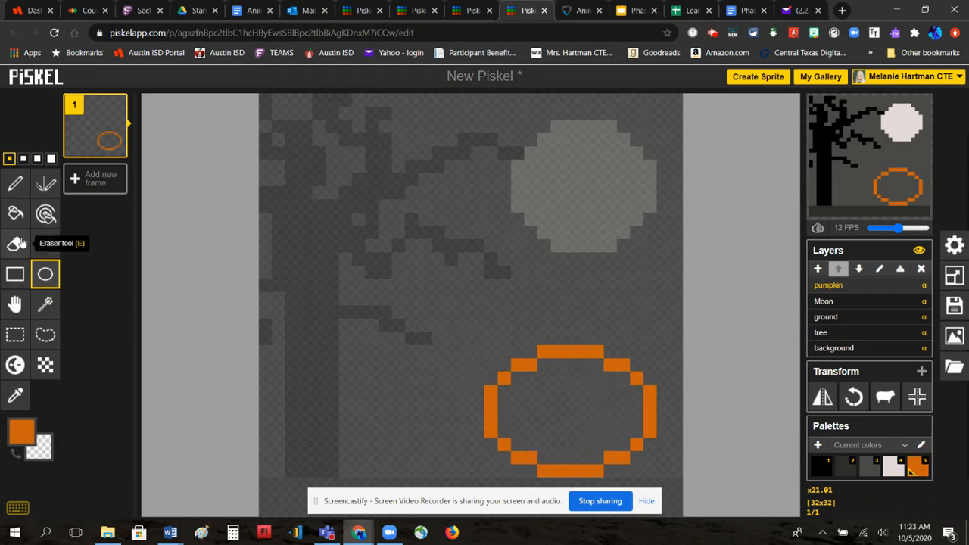
click(16, 213)
click(538, 386)
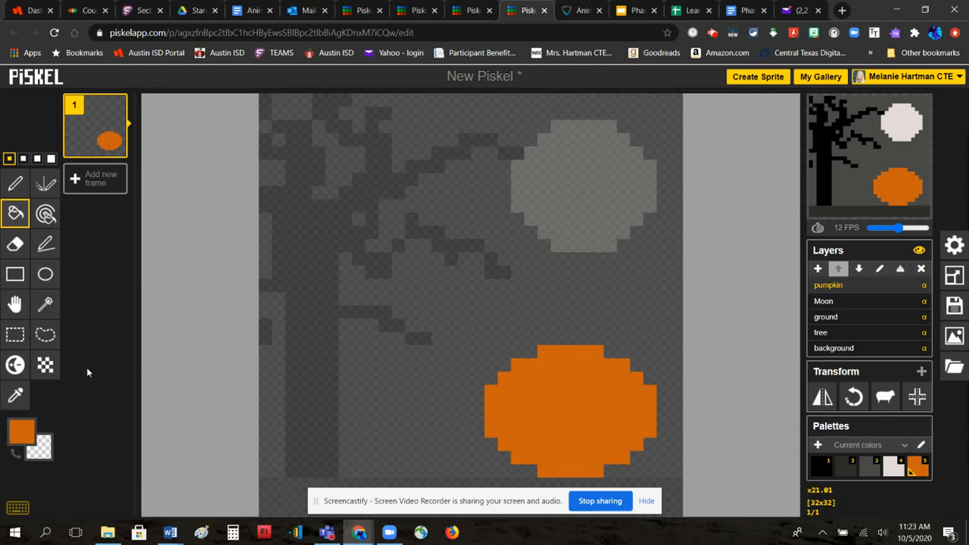
- Draw a dark green #22610f stem on top of the pumpkin
click(18, 437)
click(160, 332)
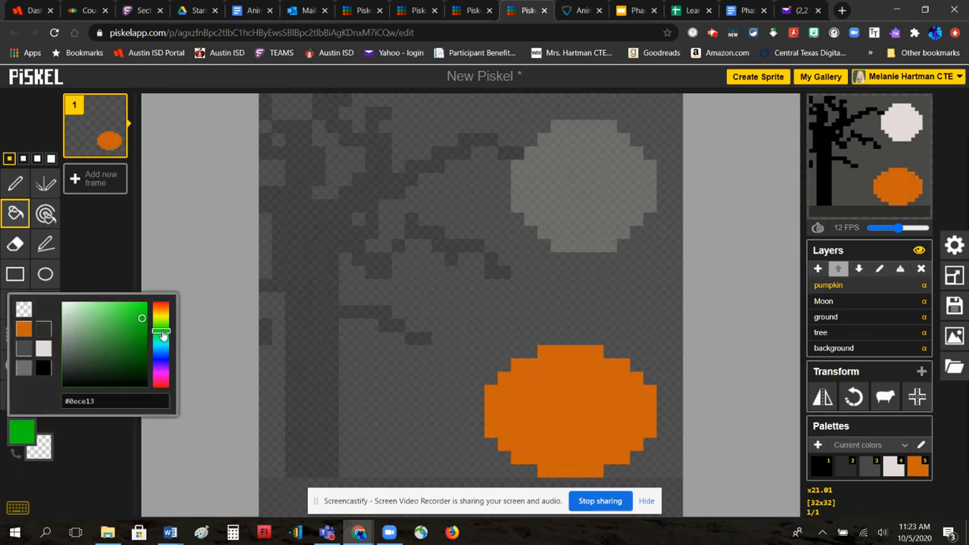
click(161, 327)
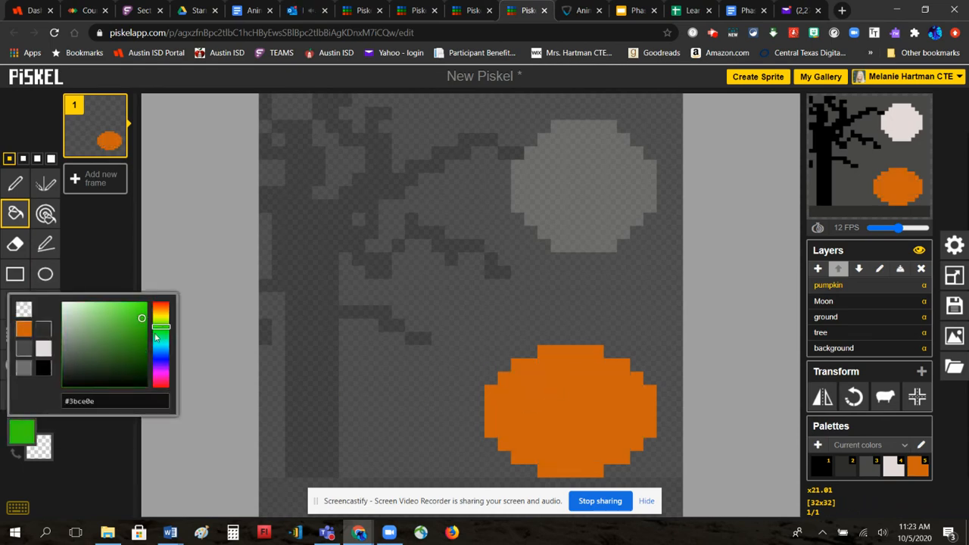
click(134, 358)
click(16, 184)
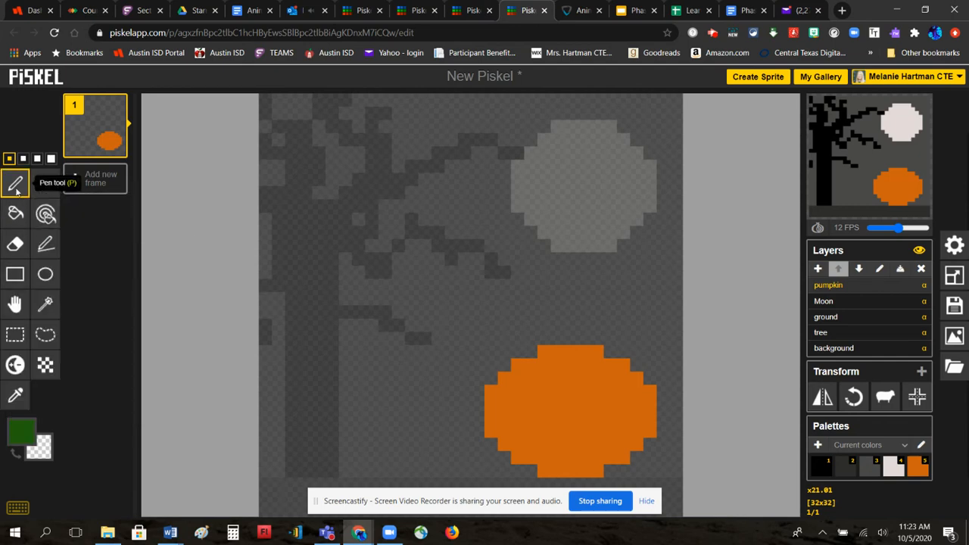
mouse_move(568, 338)
mouse_down()
mouse_move(580, 306)
mouse_move(591, 310)
mouse_up()
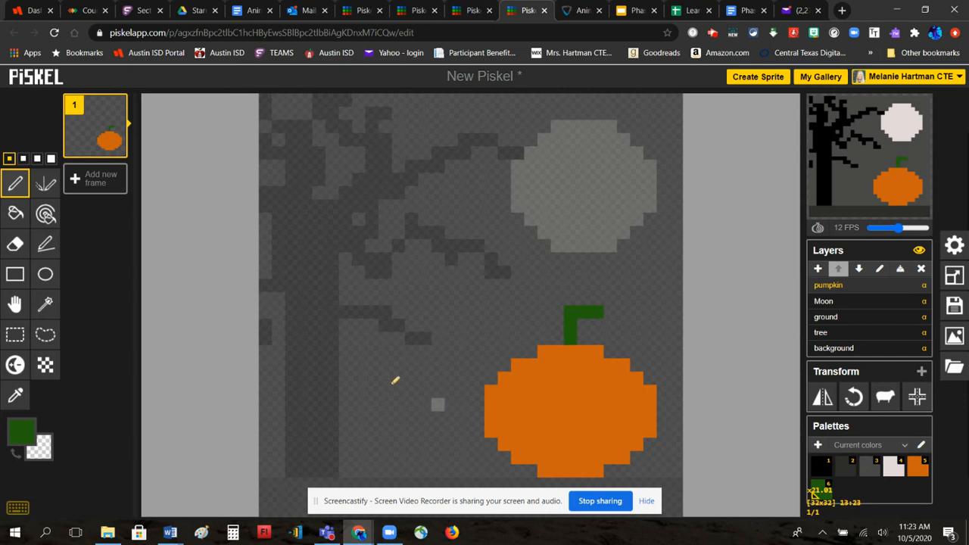
- Set the drawing colour to black
click(22, 431)
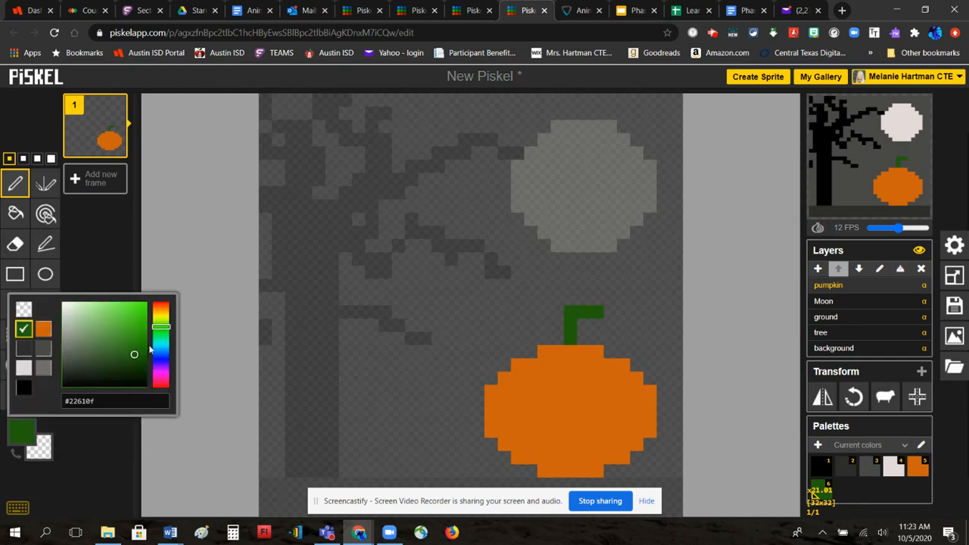
click(24, 349)
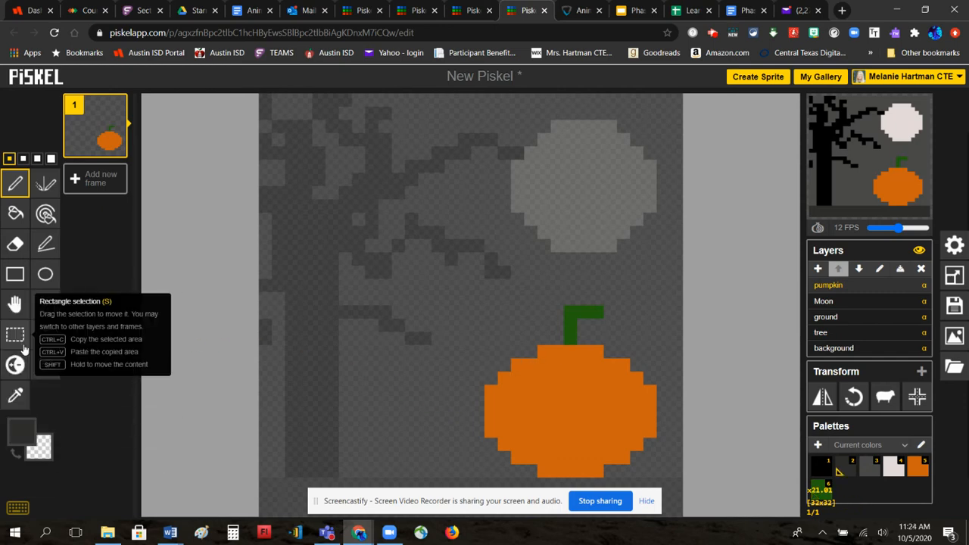
click(9, 434)
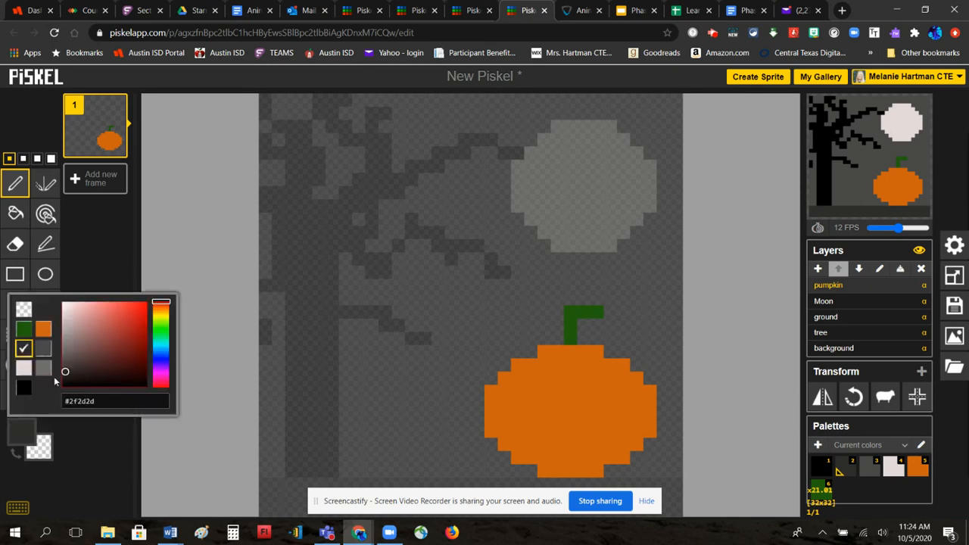
click(24, 387)
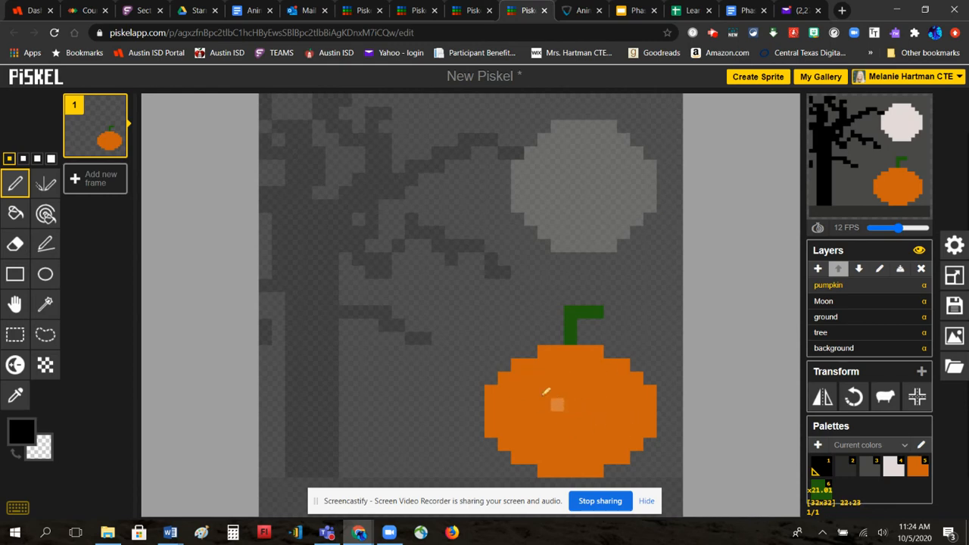
- Add a new layer above pumpkin named 'eyes and mouth'
click(817, 269)
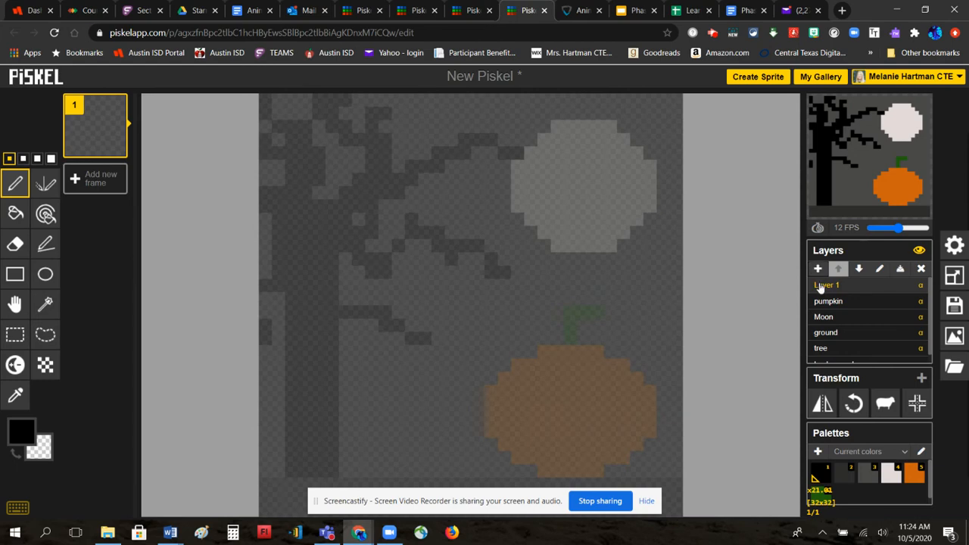
double_click(818, 285)
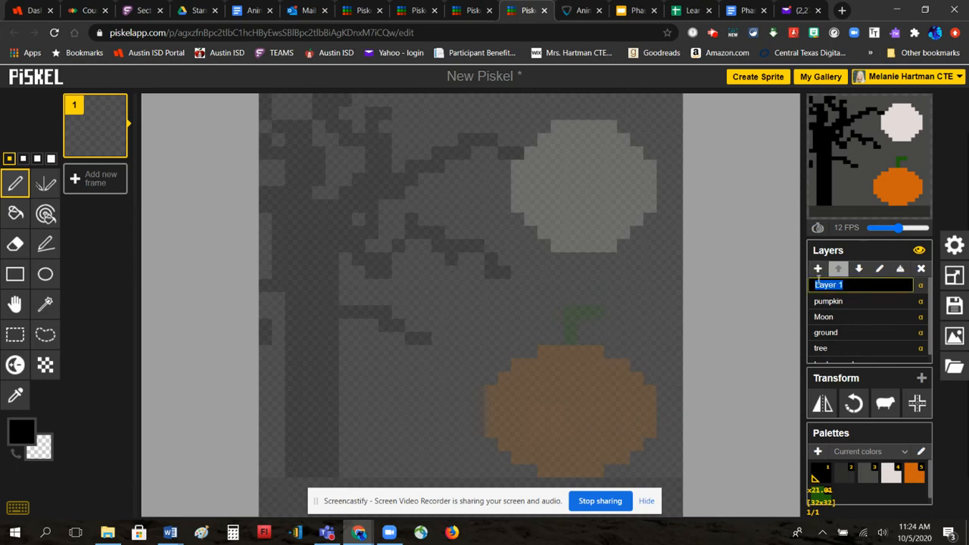
text(eys)
key(Return)
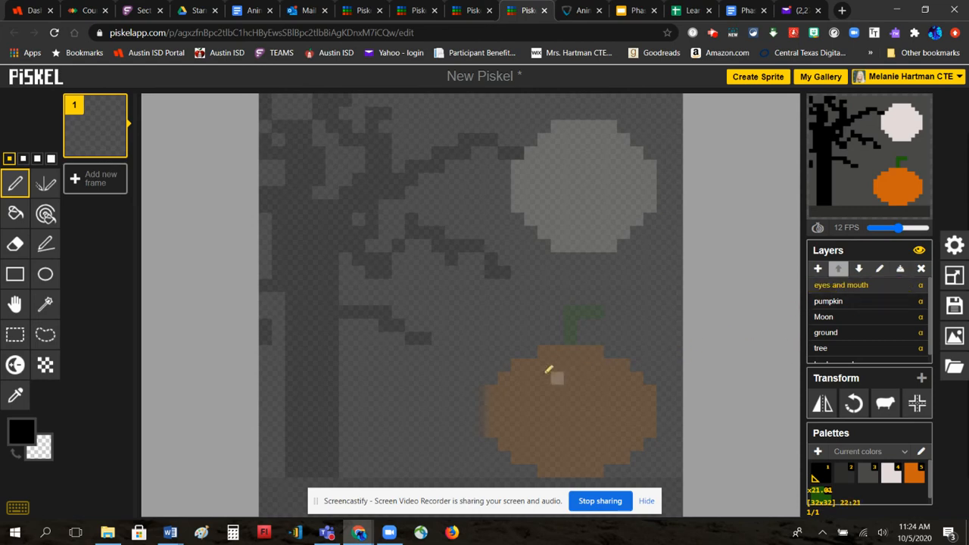
- Draw black eyes and a toothy mouth on the pumpkin
mouse_move(531, 396)
mouse_down()
mouse_move(549, 378)
mouse_move(565, 401)
mouse_move(546, 404)
mouse_move(591, 381)
mouse_move(612, 396)
mouse_up()
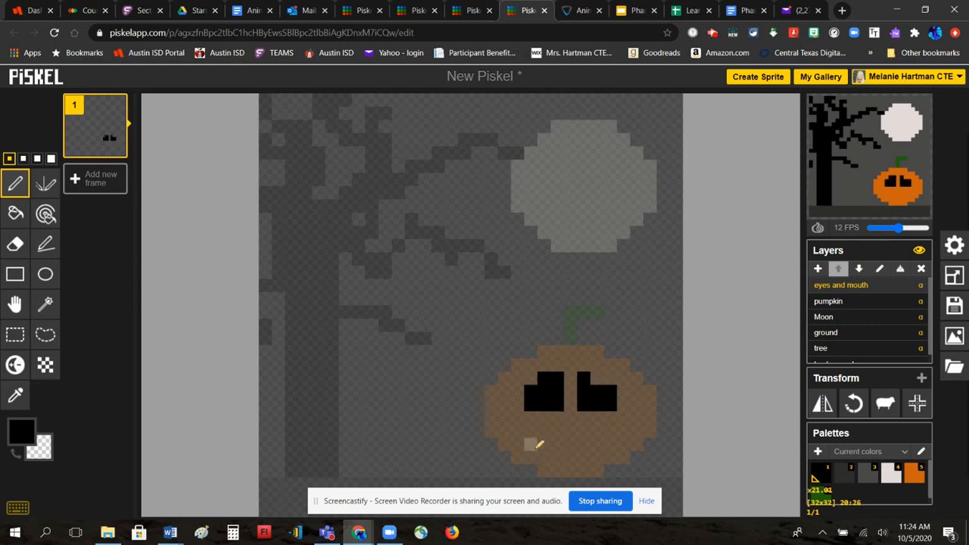
mouse_move(532, 444)
mouse_down()
mouse_move(562, 438)
mouse_move(577, 451)
mouse_move(611, 442)
mouse_up()
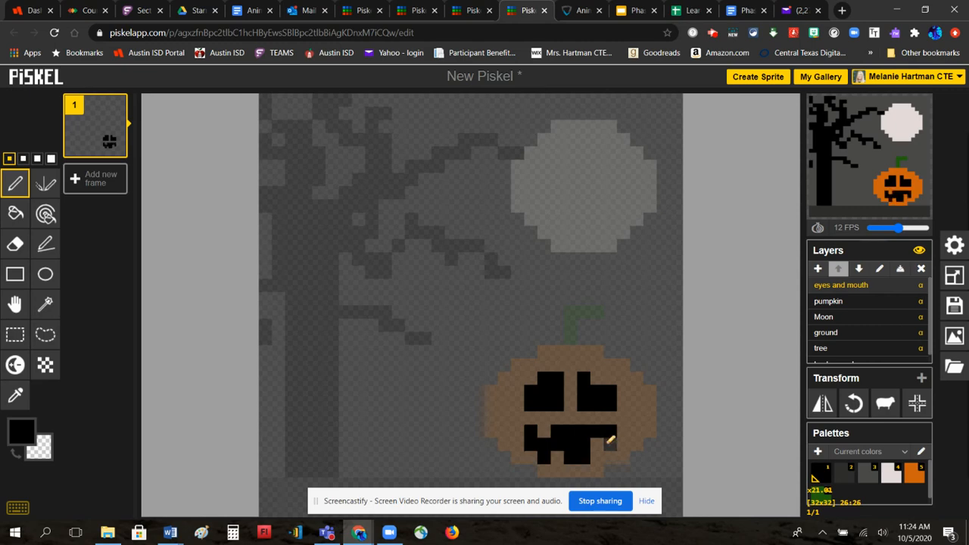
click(584, 459)
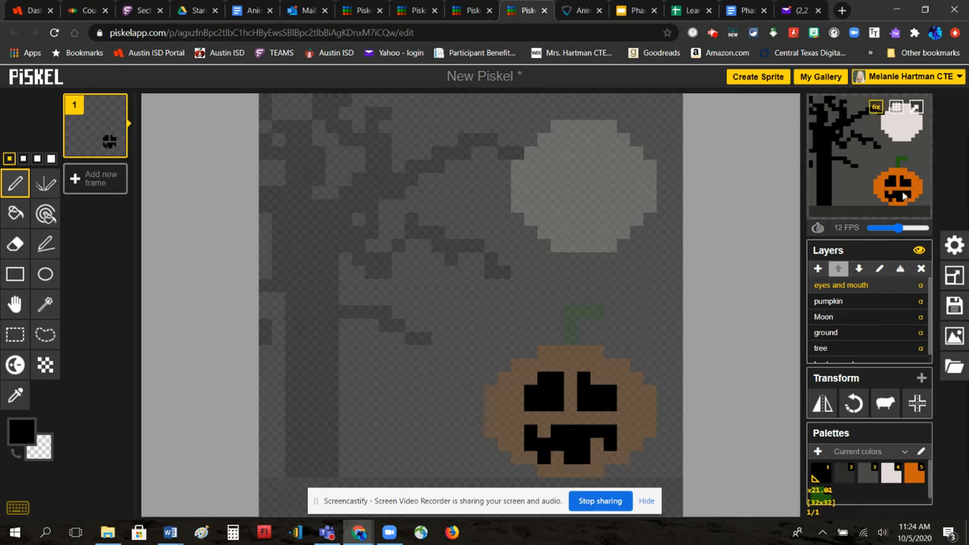
- Duplicate frame 1 and replace the right eye in frame 2 with a closed winking bar
click(115, 147)
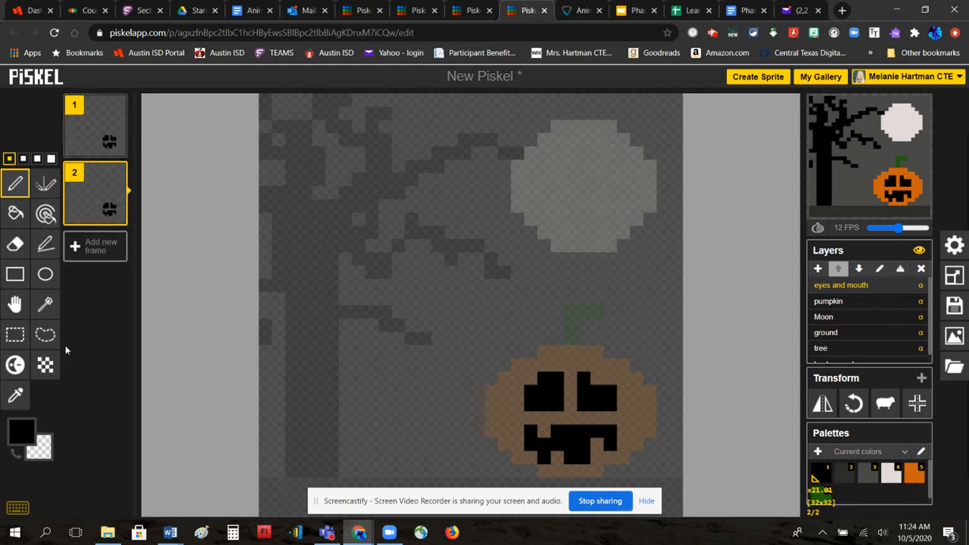
click(15, 244)
mouse_move(636, 405)
mouse_down()
mouse_move(587, 402)
mouse_move(613, 386)
mouse_up()
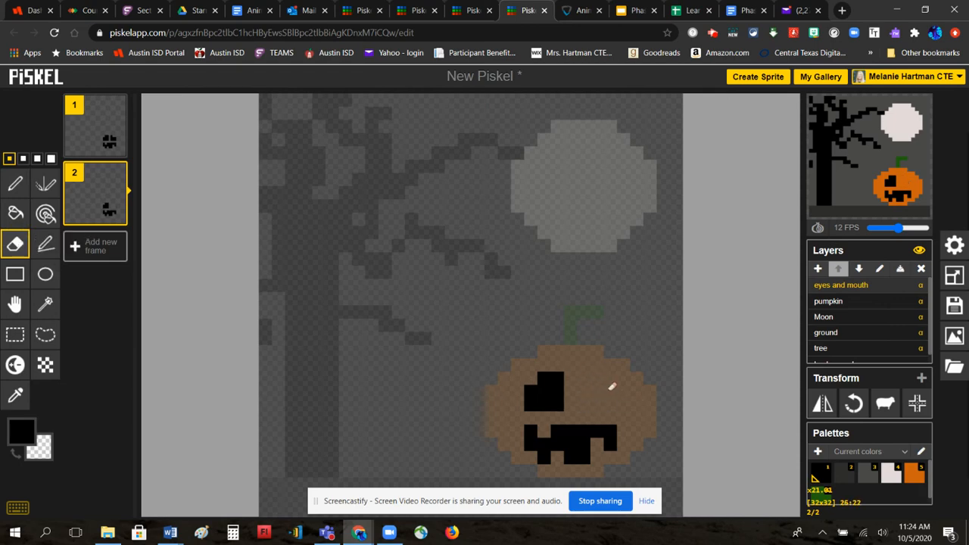
click(15, 183)
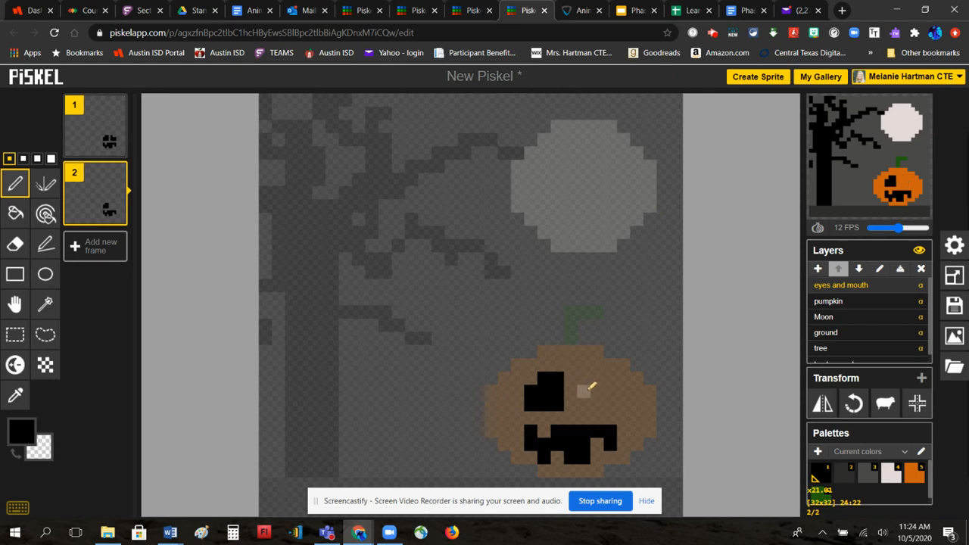
click(610, 391)
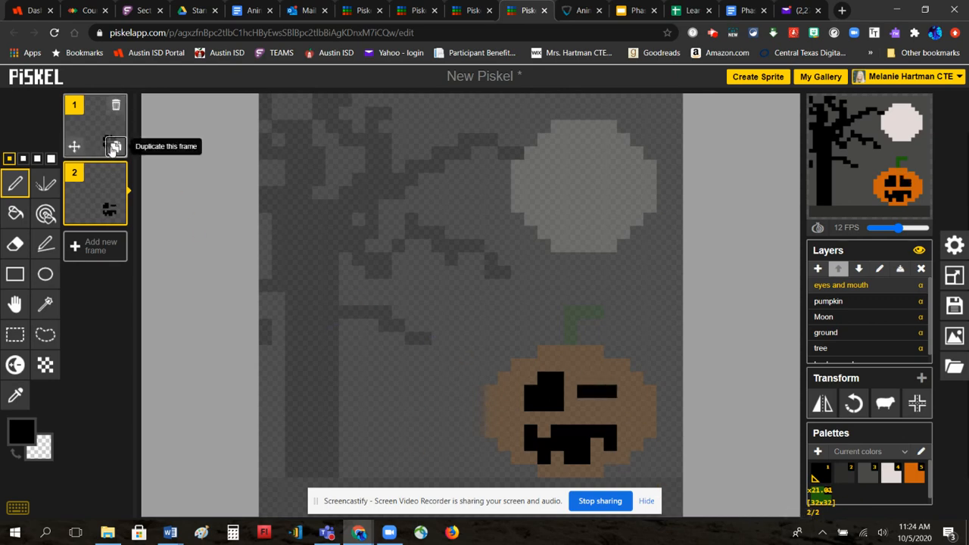
- Duplicate frames to reach five frames and select the last one
click(111, 146)
click(112, 147)
mouse_move(115, 350)
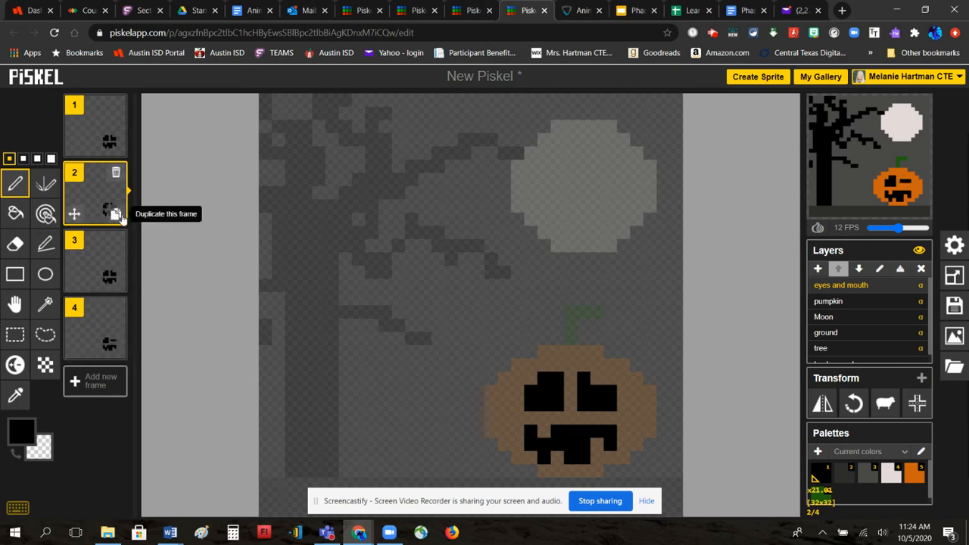
click(111, 213)
click(95, 409)
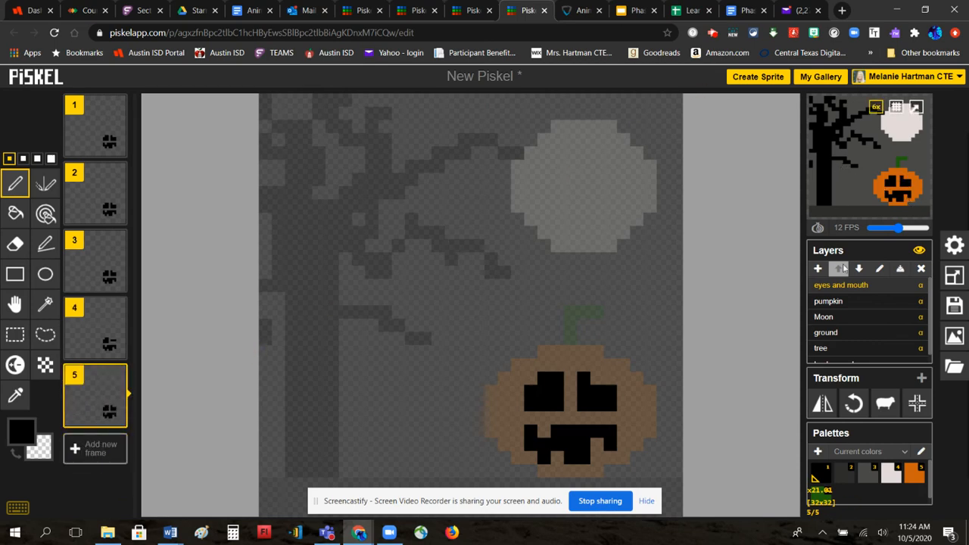
- Replace the title 'New Piskel' with 'Winking Pumpkin' and save to the online gallery
click(954, 306)
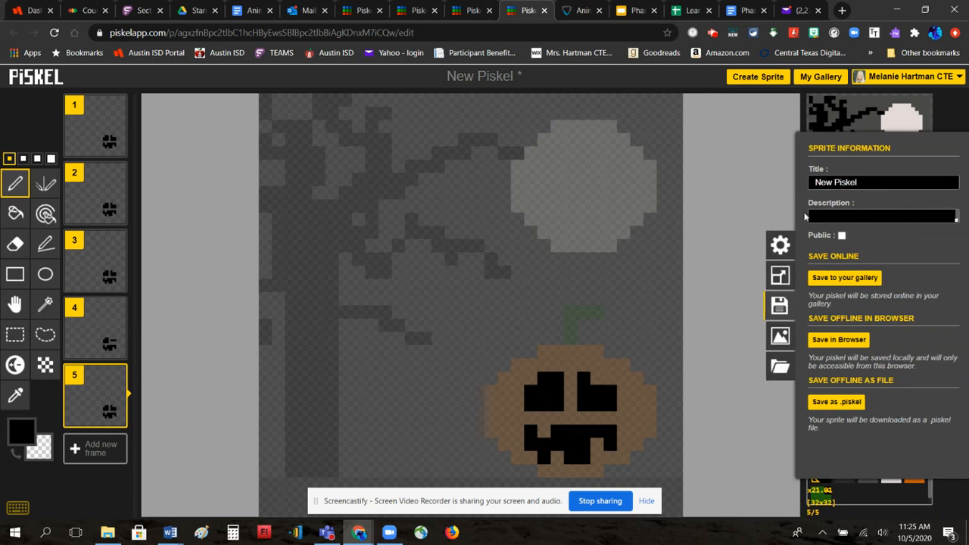
drag(883, 183, 791, 184)
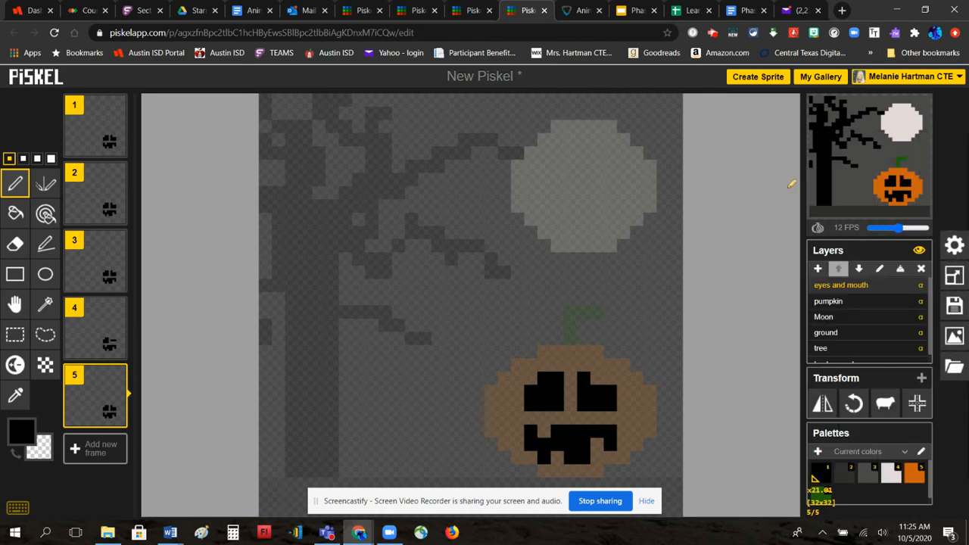
click(954, 305)
drag(857, 184, 814, 183)
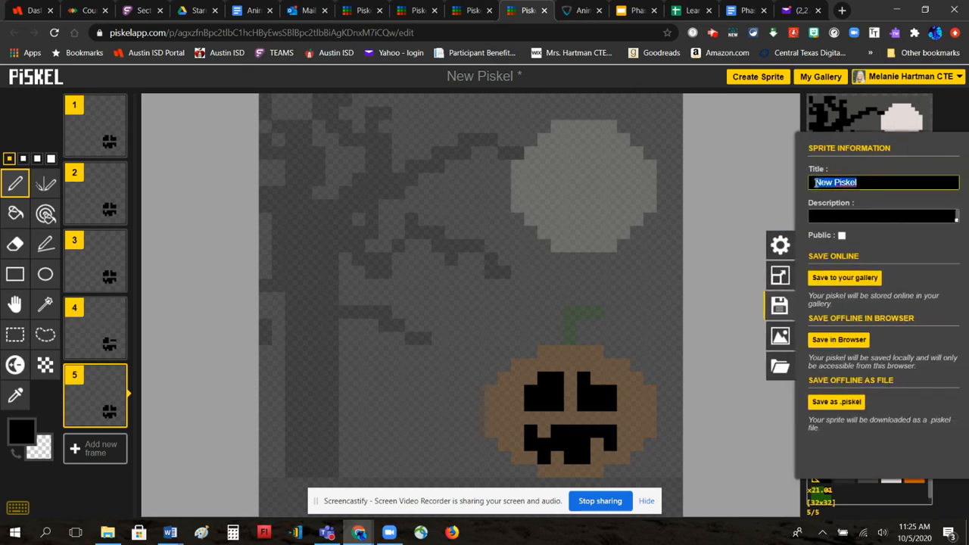
text(M)
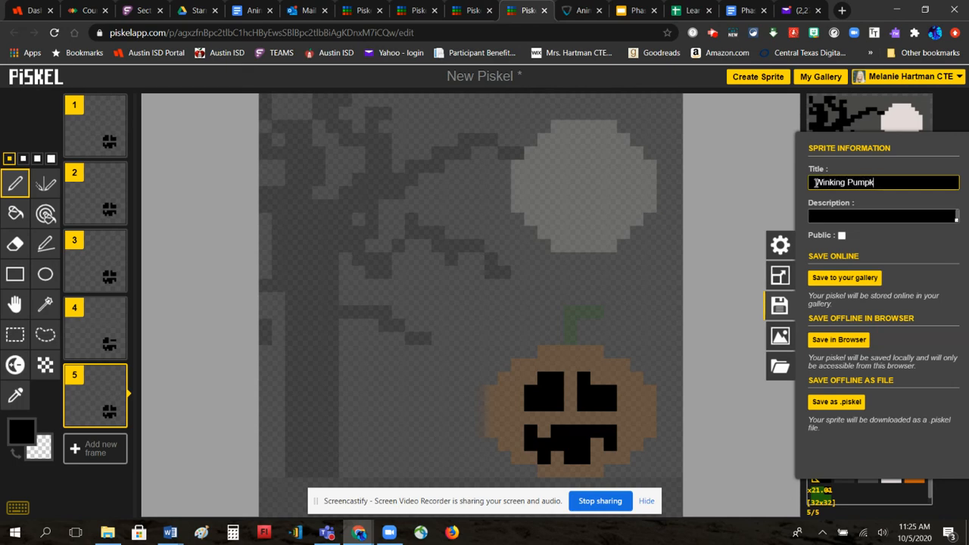
click(844, 277)
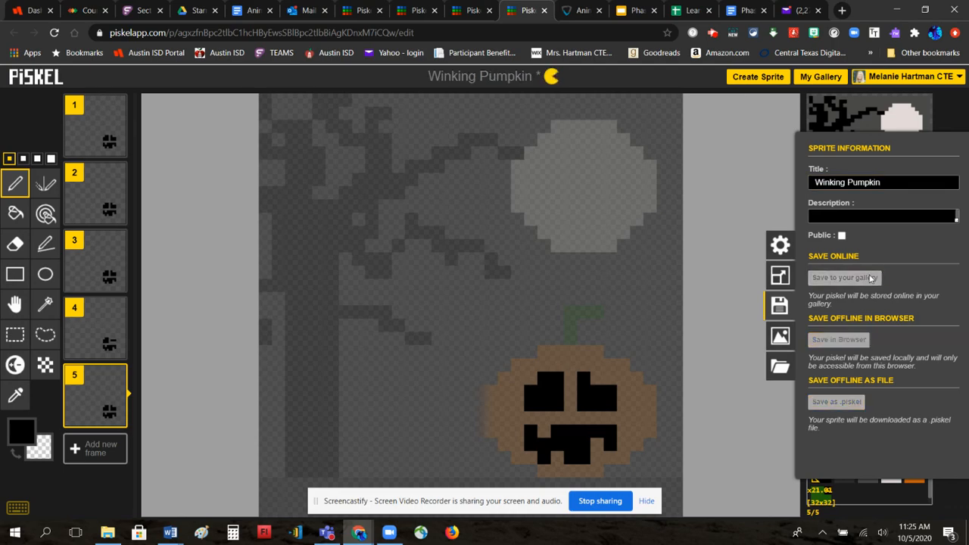